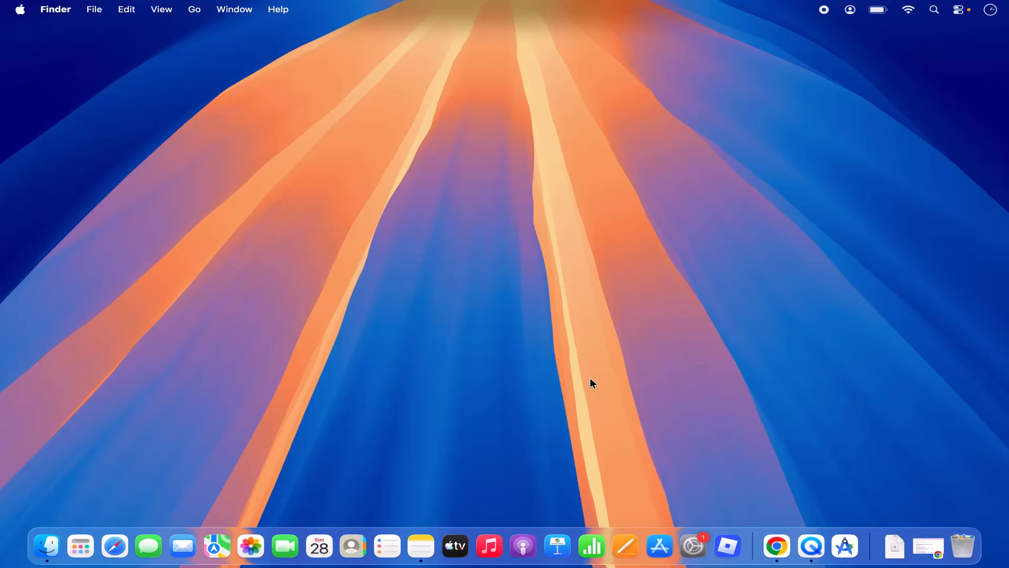
Step: Restore the Chrome window showing Google results for 'download r for mac'
left_click(768, 545)
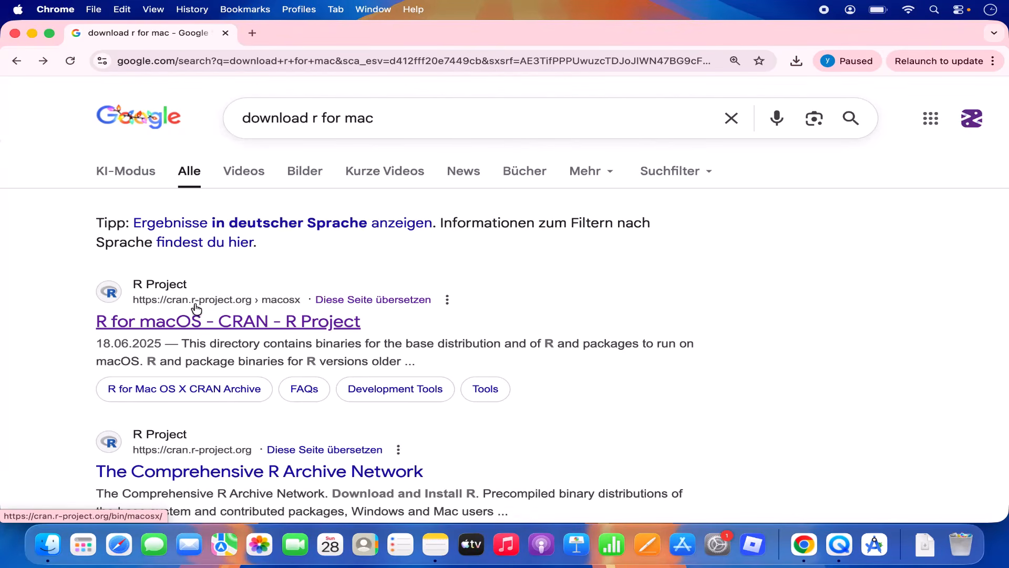
Step: Open the CRAN 'R for macOS' page from the search results
left_click(280, 323)
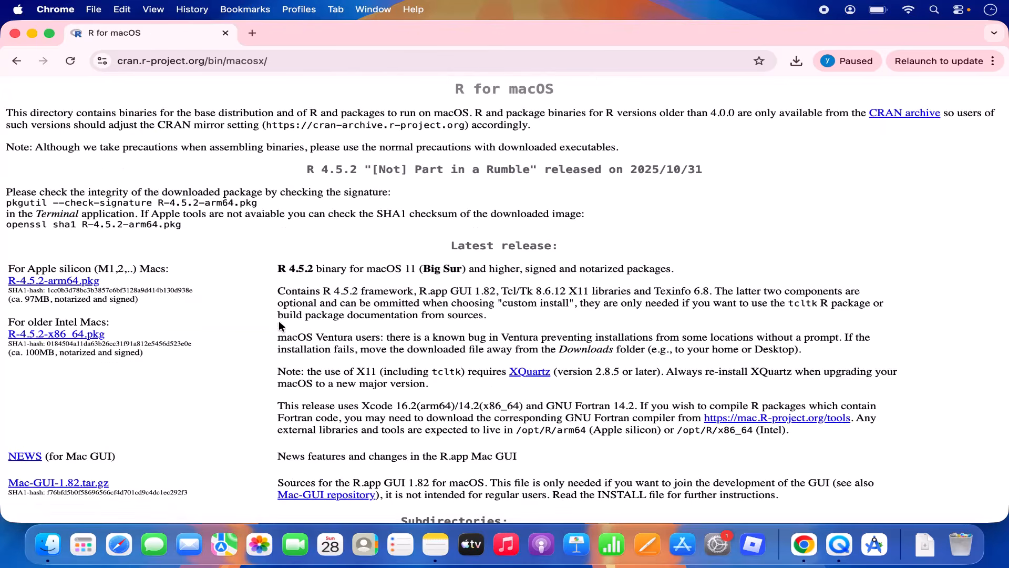
left_click(275, 62)
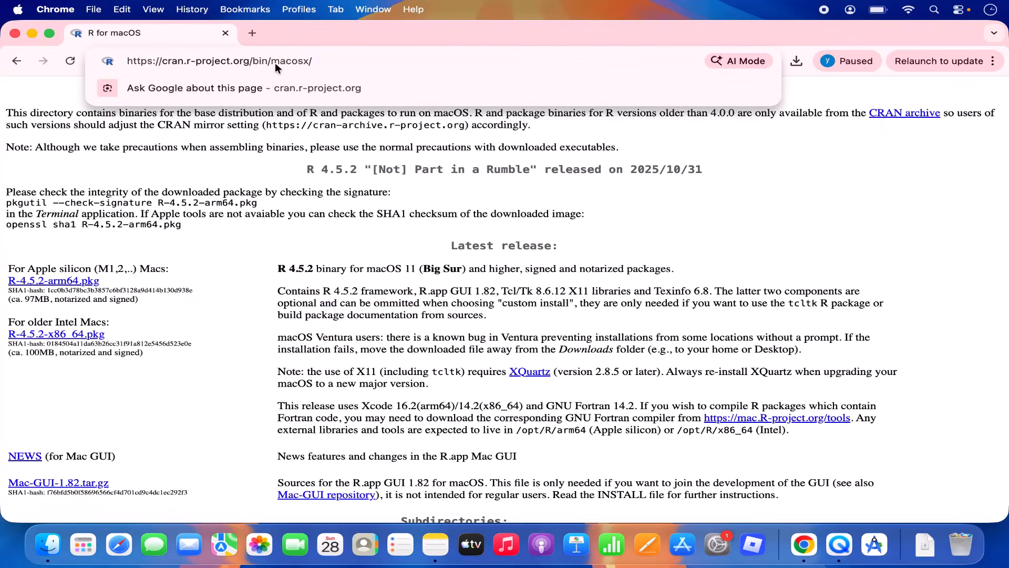
triple_click(275, 62)
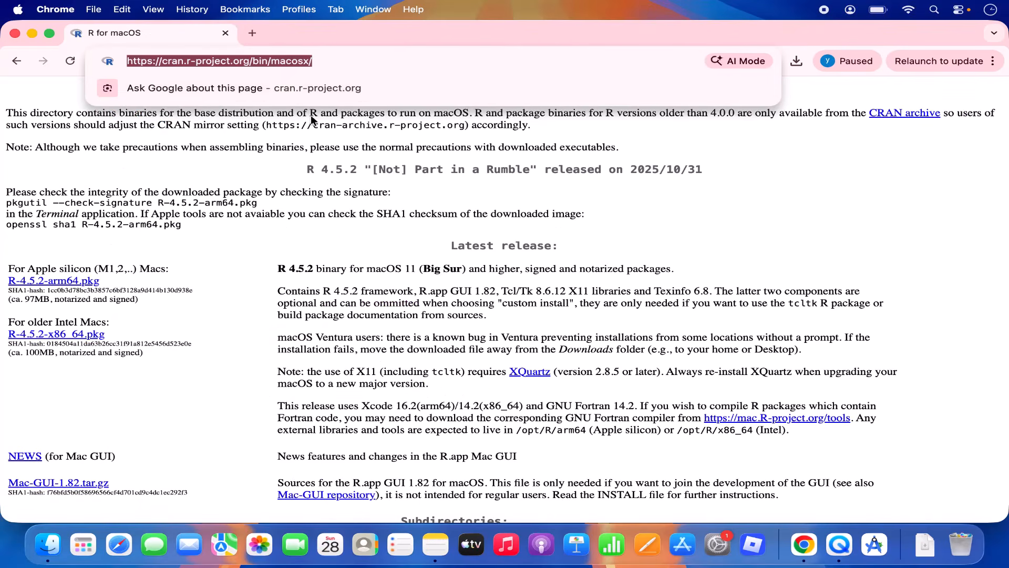
left_click(311, 150)
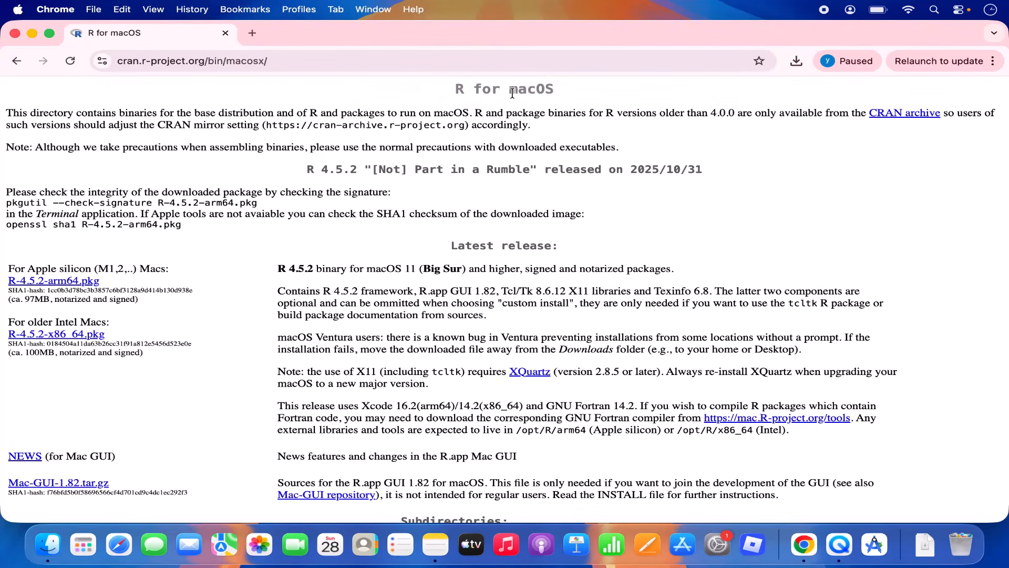
Step: Download R-4.5.2-arm64.pkg for Apple silicon Macs (96.7 MB)
triple_click(31, 268)
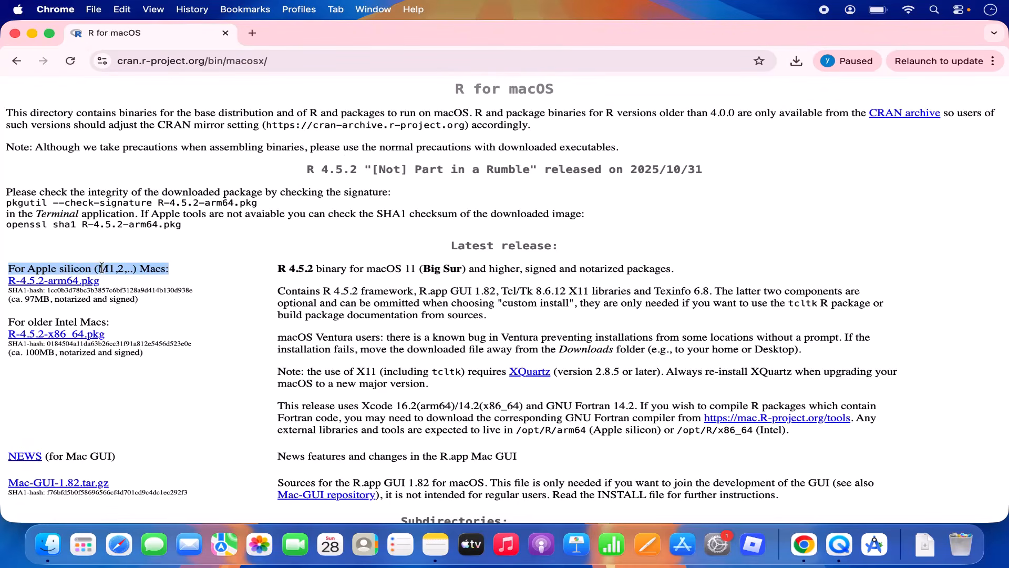
triple_click(60, 321)
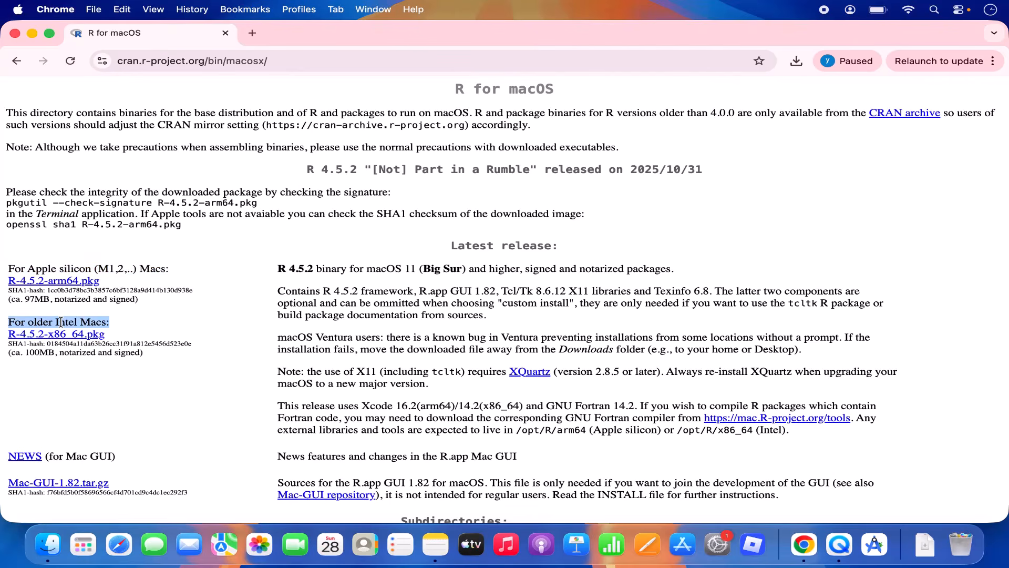
triple_click(112, 267)
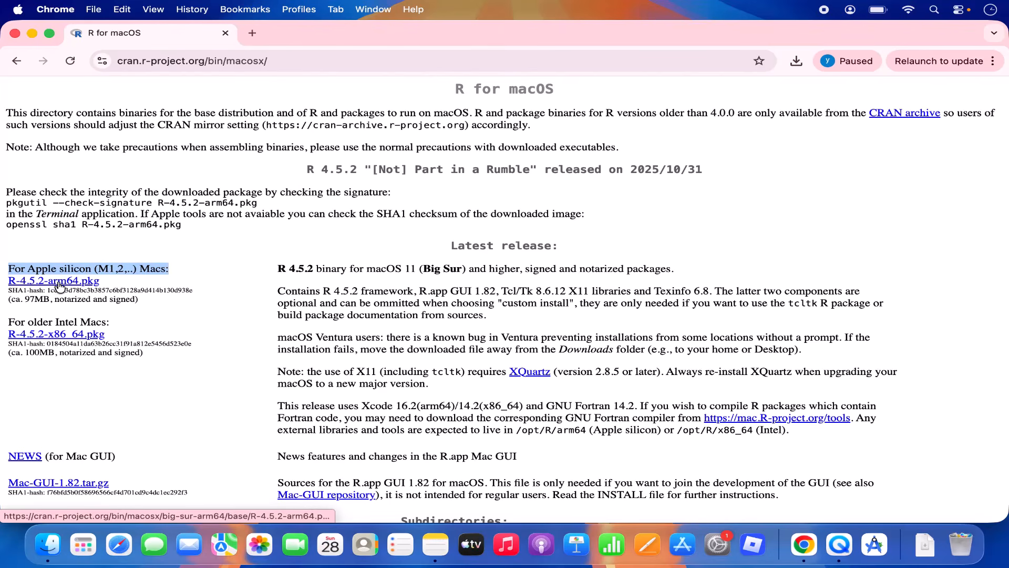
left_click(55, 285)
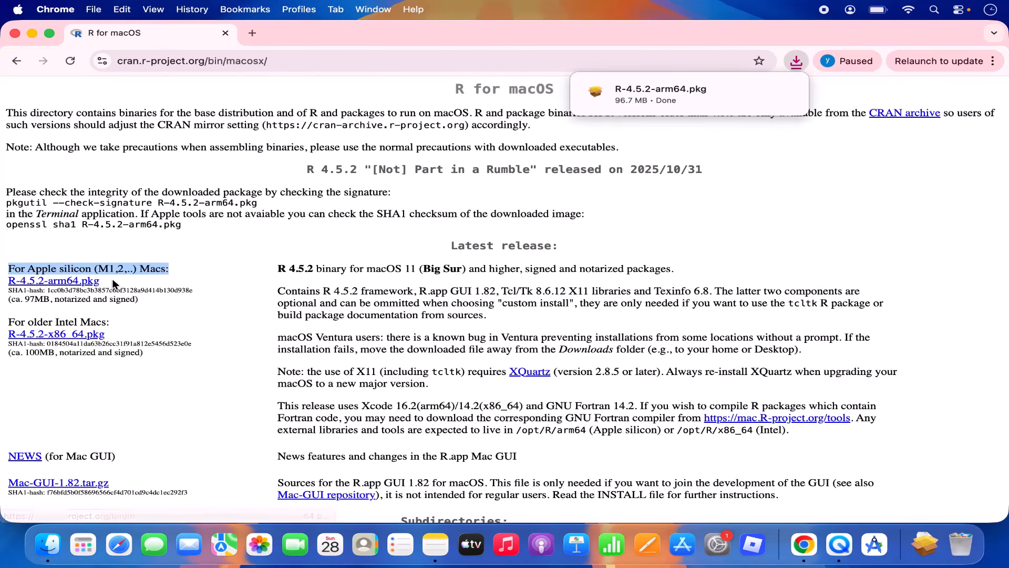
Step: Launch the R 4.5.2 installer from the downloaded package and advance to the Read Me
left_click(645, 90)
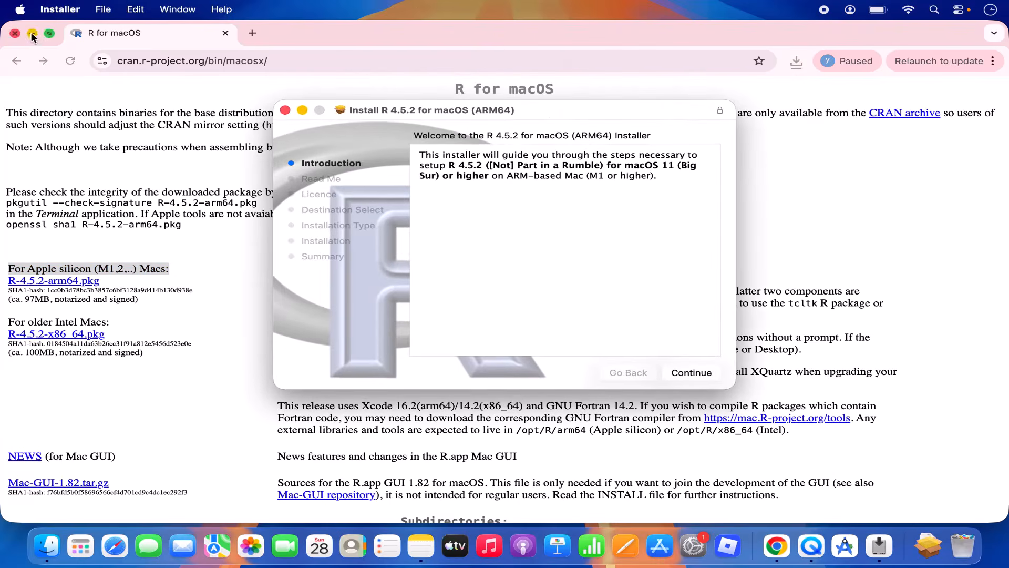
left_click(31, 33)
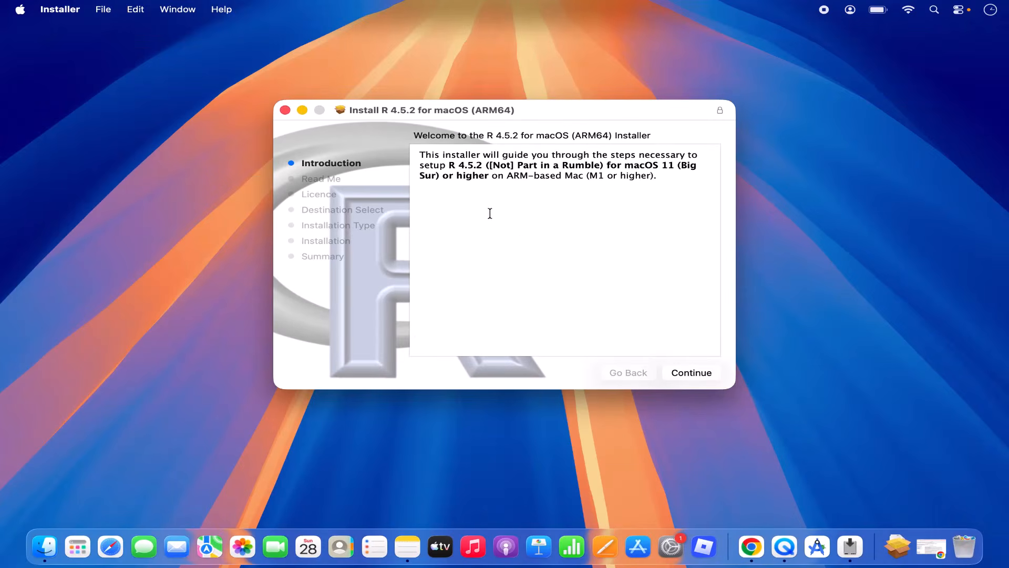
left_click(677, 371)
scroll(450, 180, "down", 3)
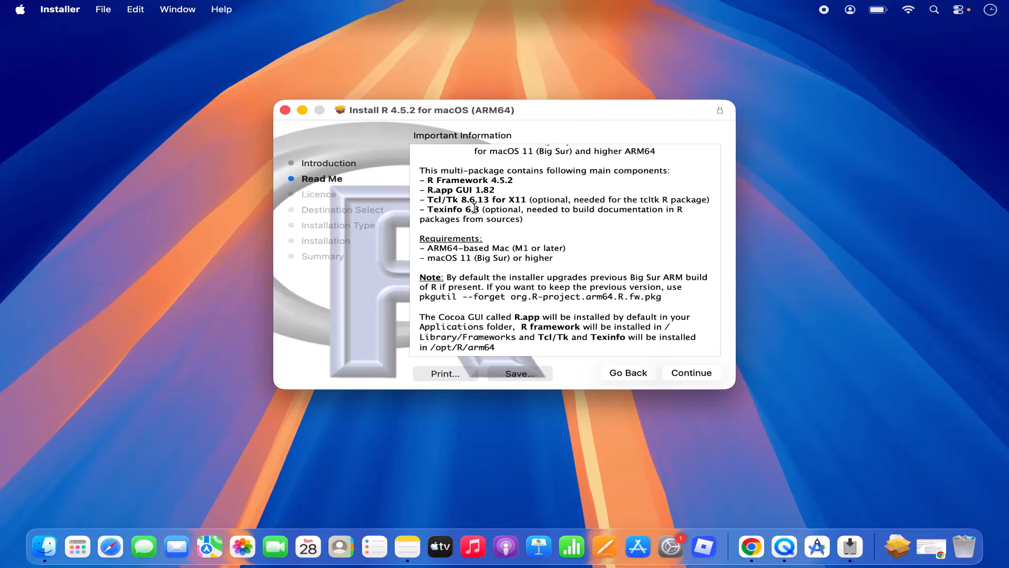
Step: Continue to the software licence agreement and accept it with Agree
left_click(676, 374)
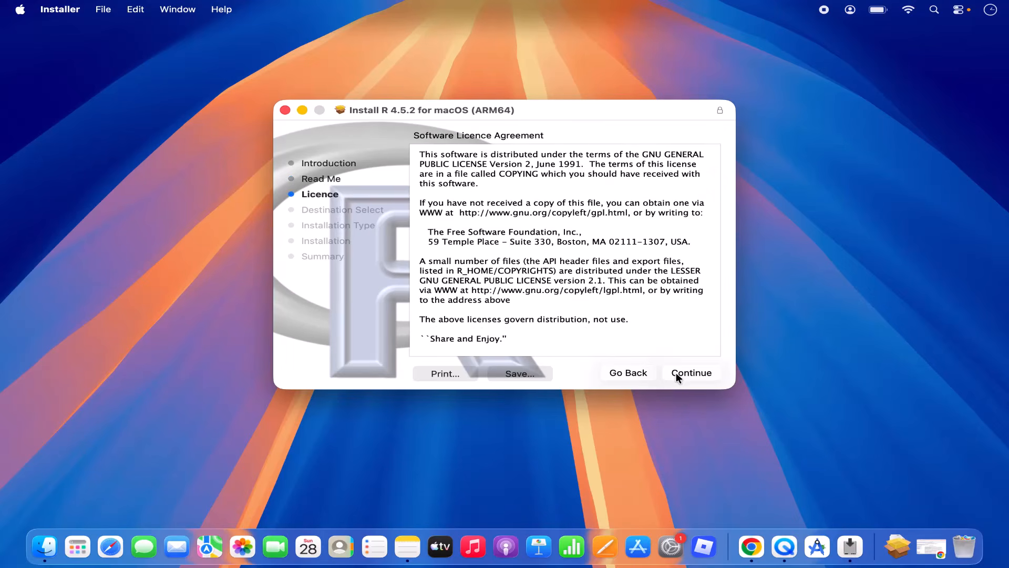
scroll(590, 299, "down", 1)
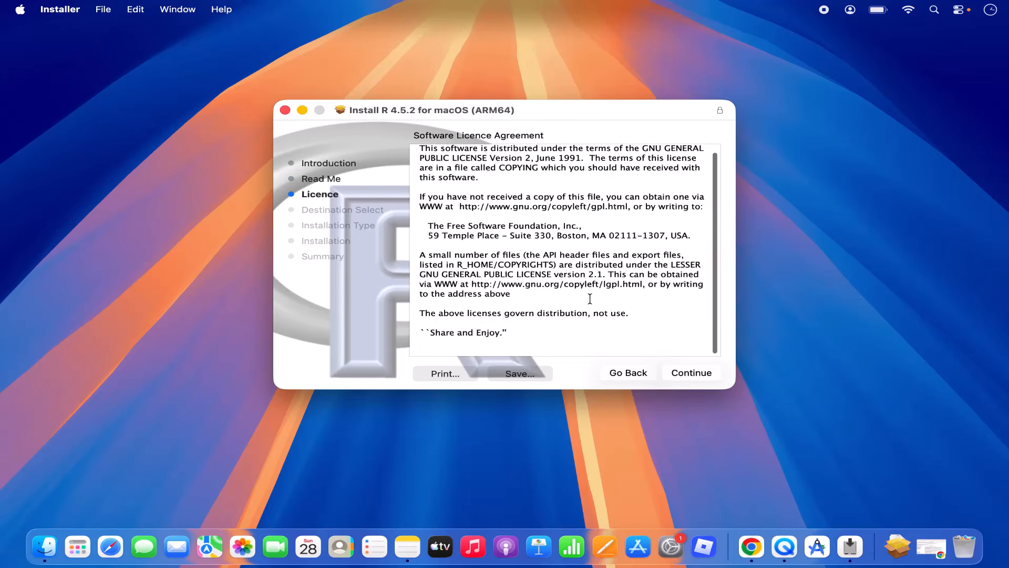
scroll(590, 298, "up", 1)
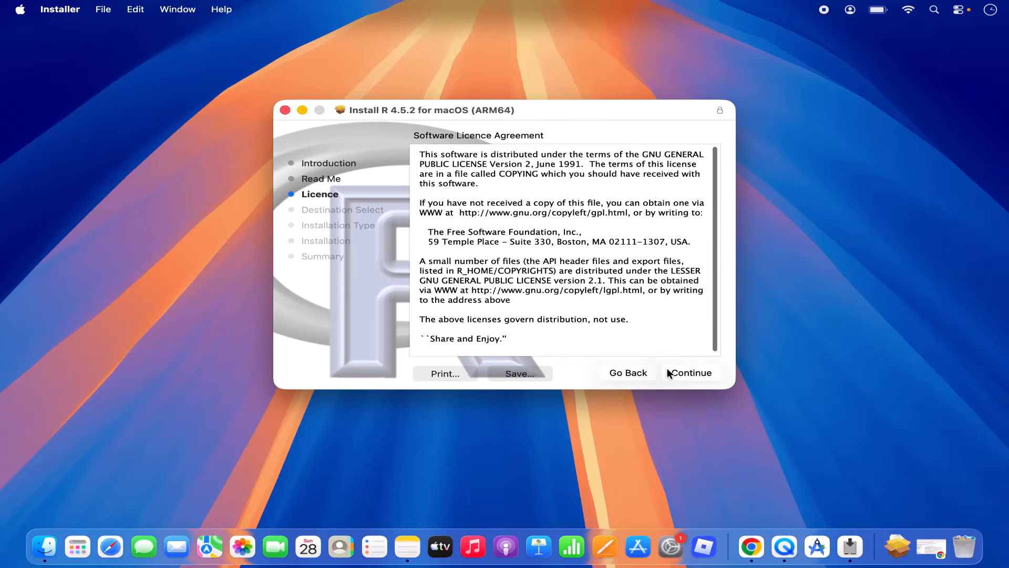
left_click(668, 372)
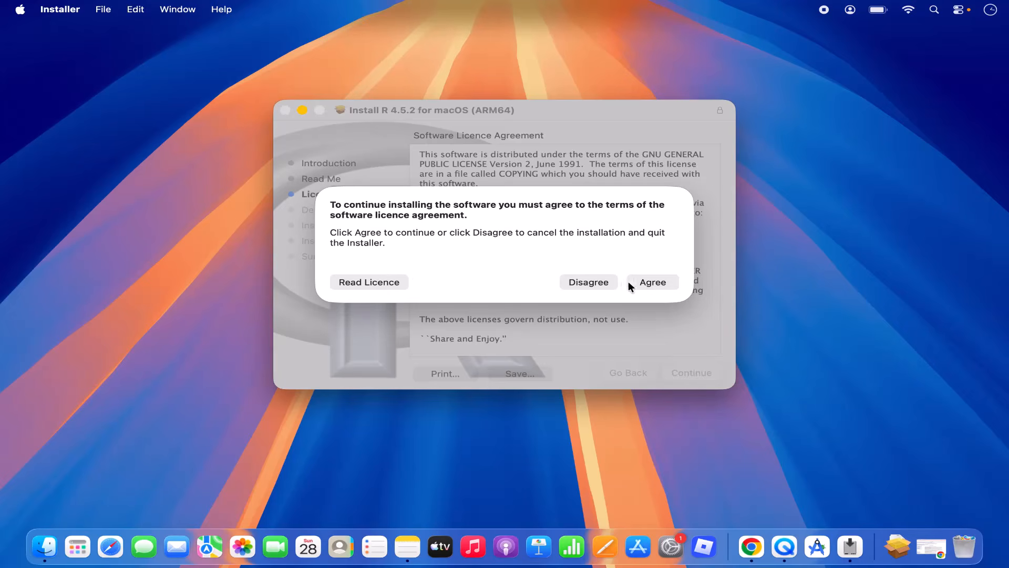
left_click(664, 283)
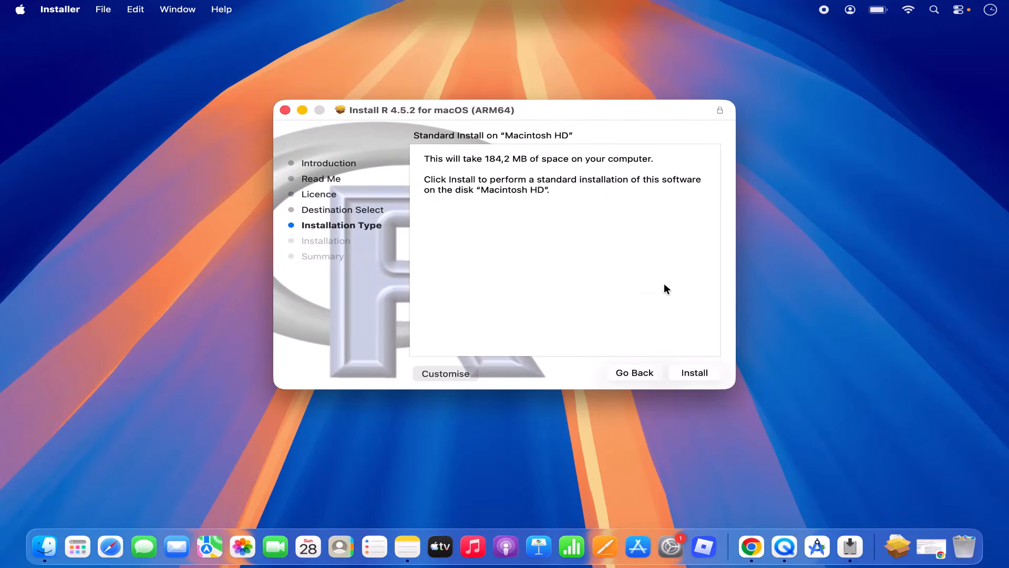
Step: Install R 4.5.2 on Macintosh HD with the admin password, then move the installer to the Bin
left_click(678, 370)
left_click(692, 374)
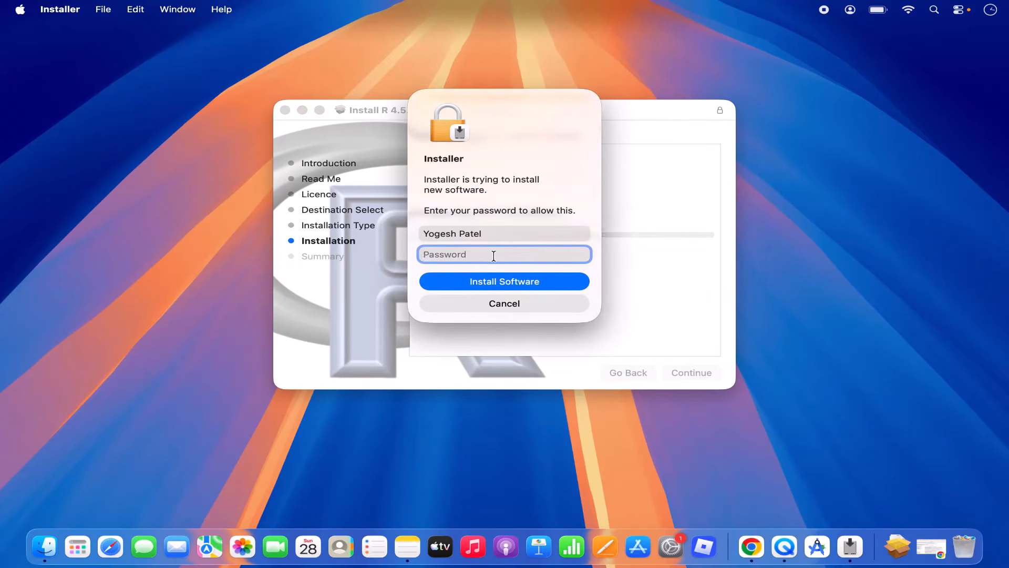
type("••••••")
left_click(493, 283)
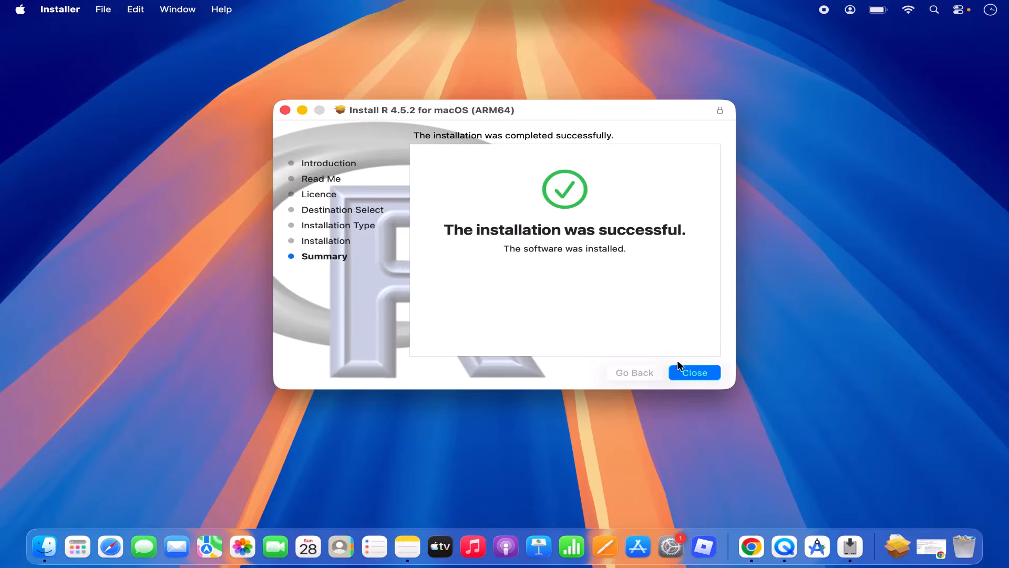
left_click(683, 375)
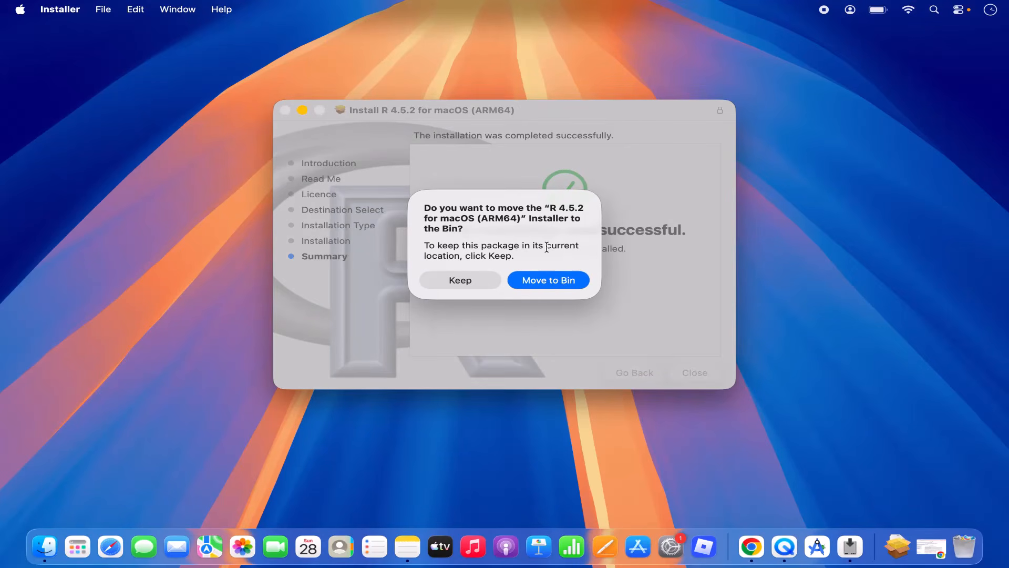
left_click(539, 284)
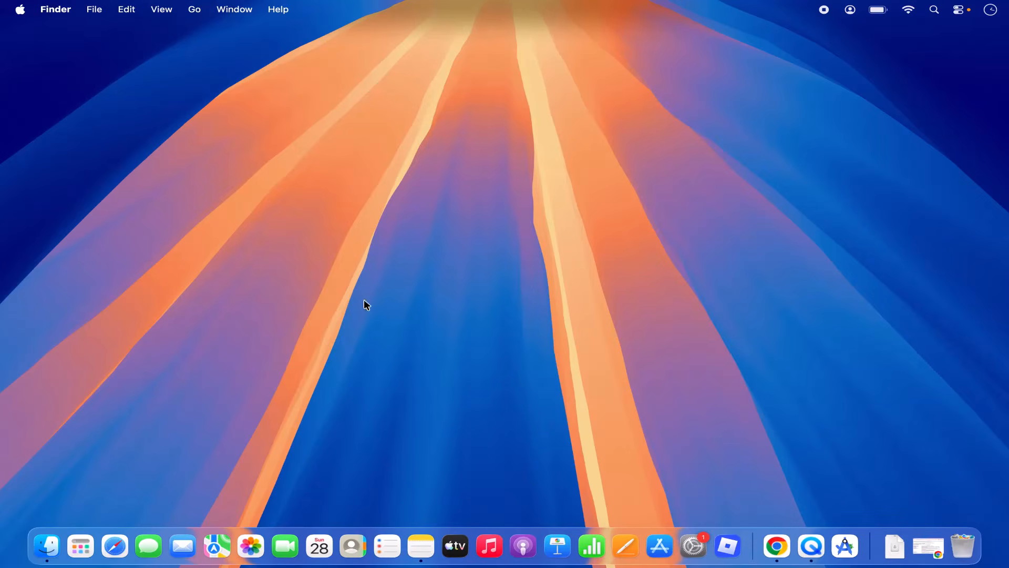
Step: Check R in the Applications folder, then launch R from the app launcher
left_click(80, 550)
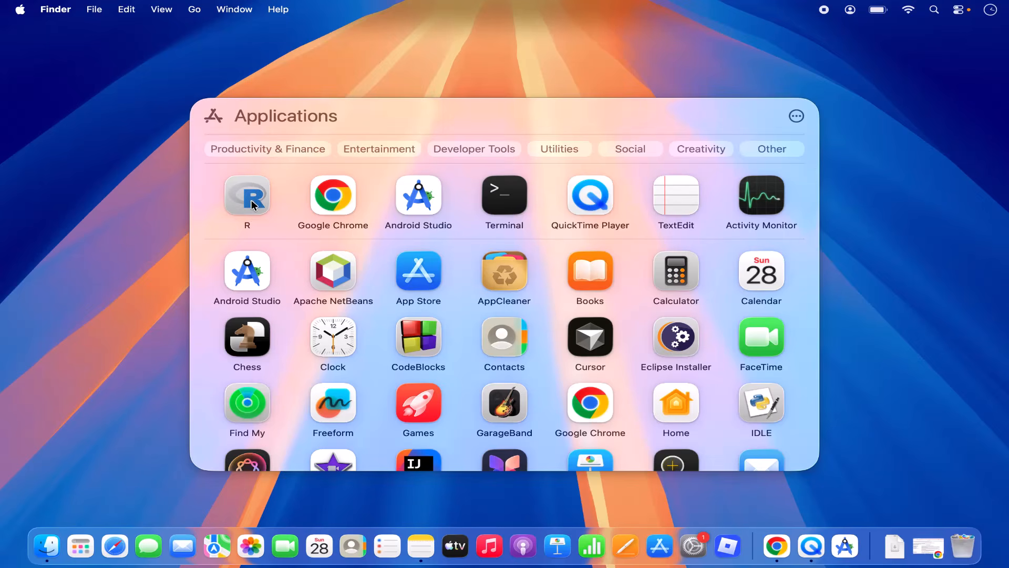
left_click(195, 11)
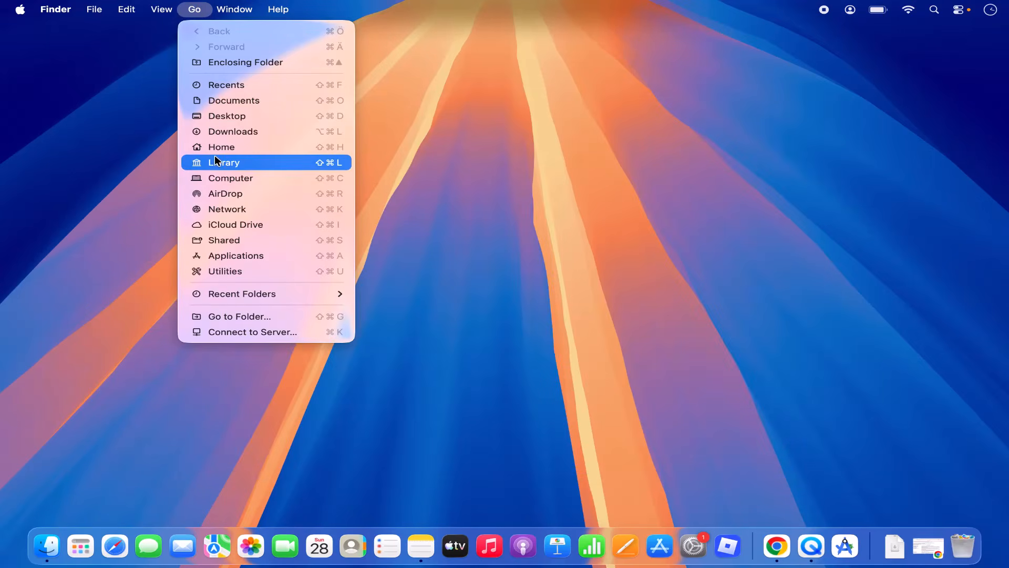
left_click(190, 10)
left_click(190, 10)
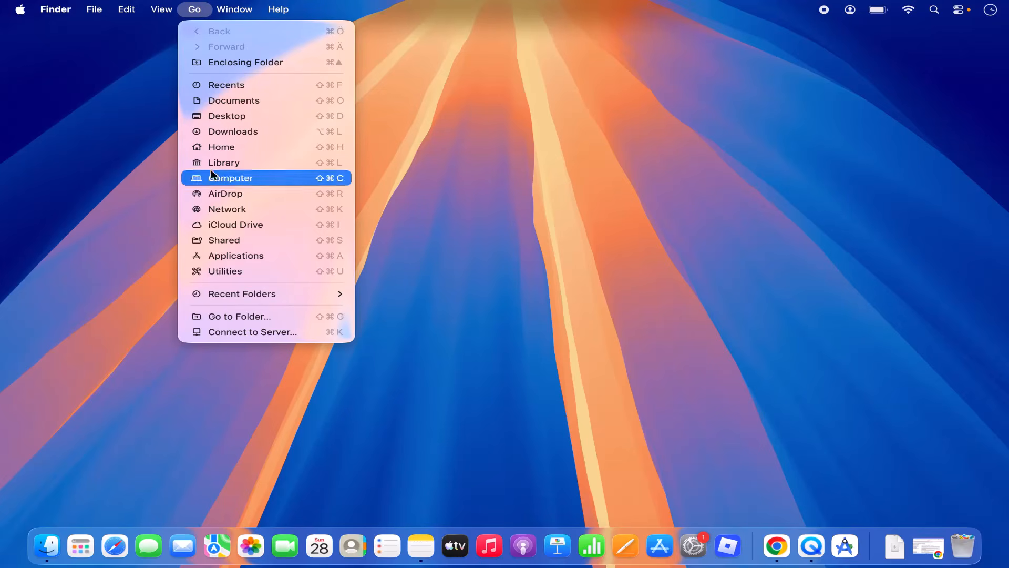
left_click(223, 258)
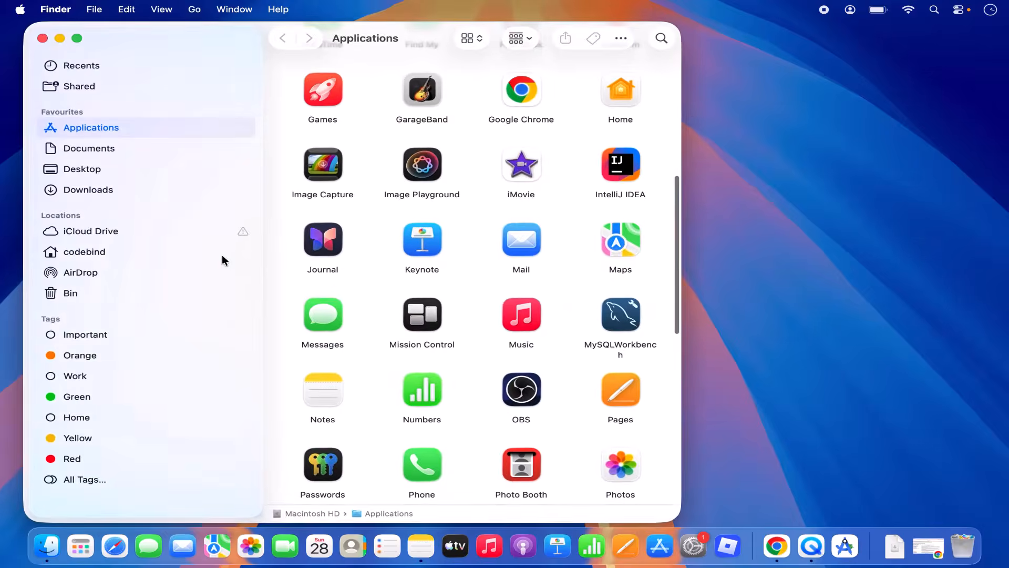
scroll(428, 316, "down", 10)
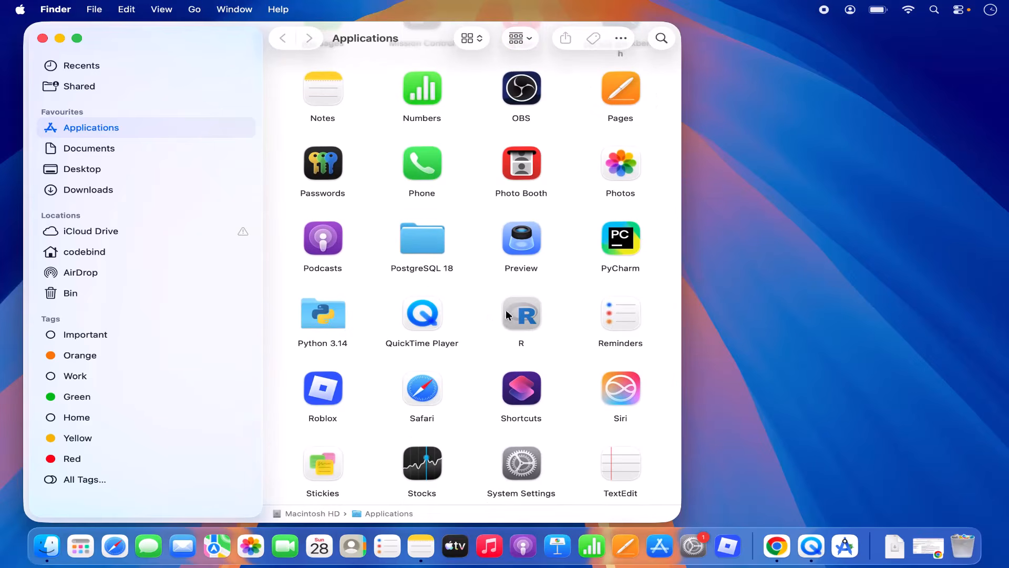
left_click(80, 546)
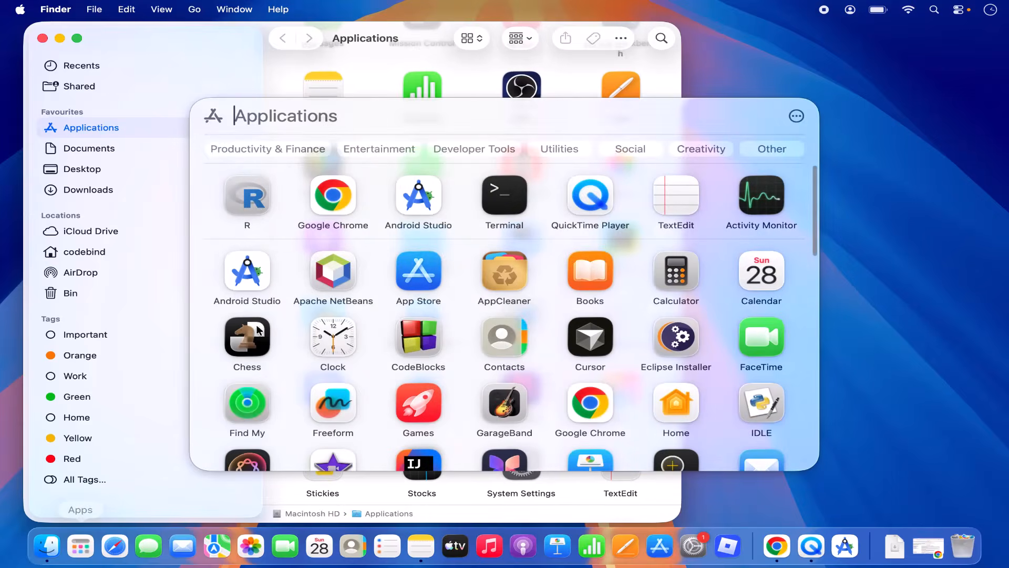
left_click(257, 204)
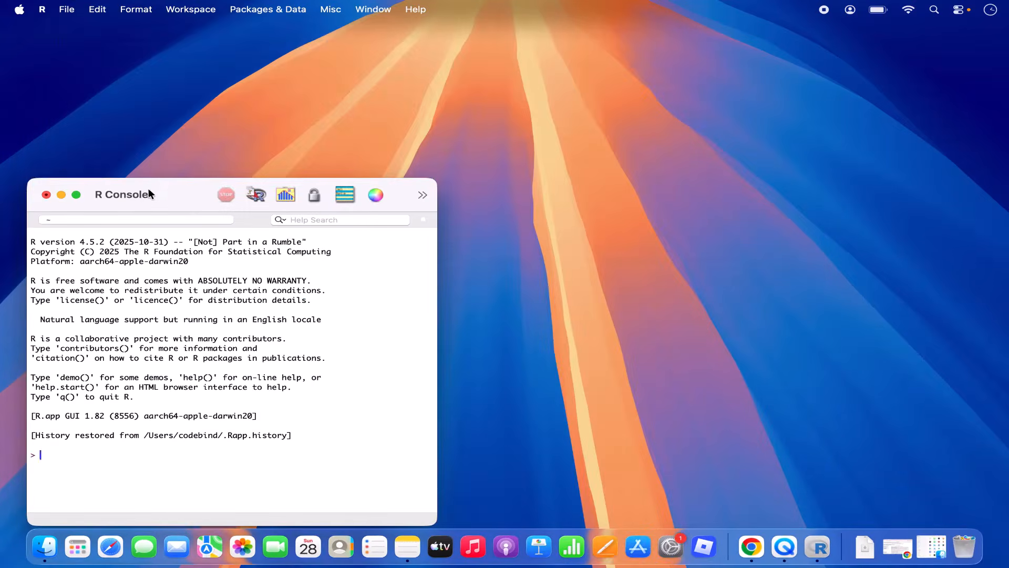
Step: Zoom the R Console to fill the screen and enlarge its font two steps
left_click_drag(150, 189, 350, 94)
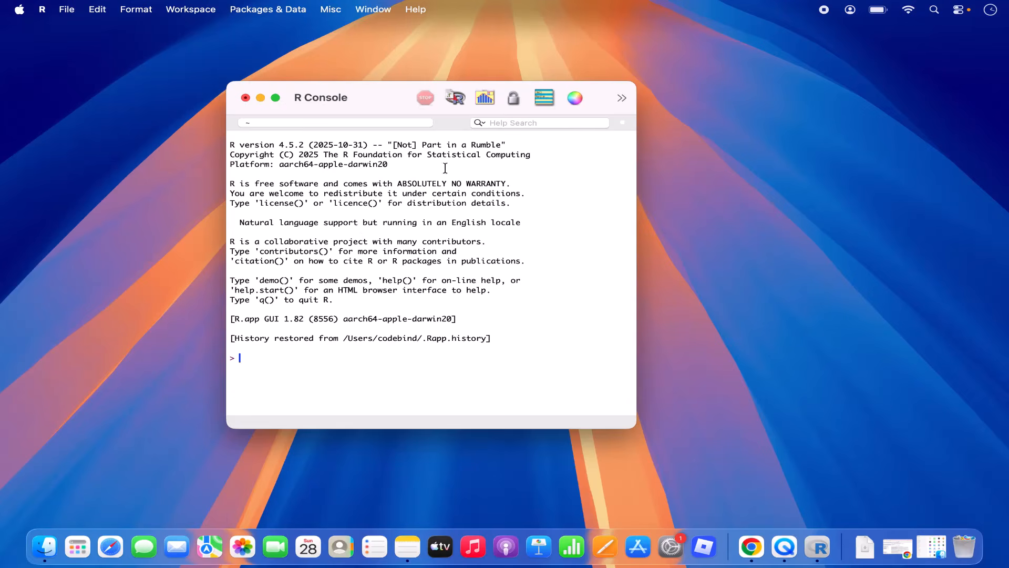
double_click(392, 93)
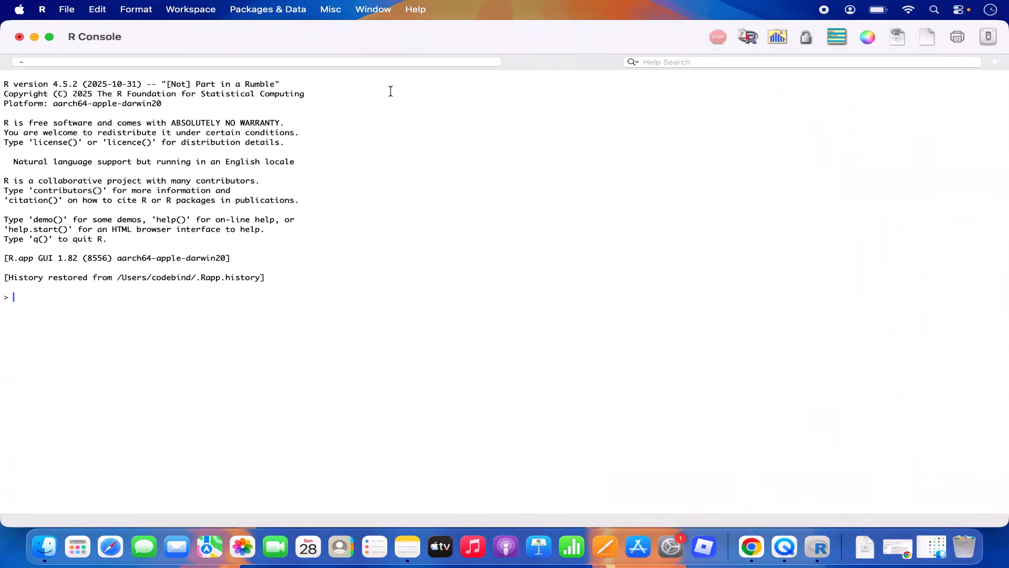
key("super+plus")
key("super+plus")
key("super+plus")
key("super+plus")
key("super+plus")
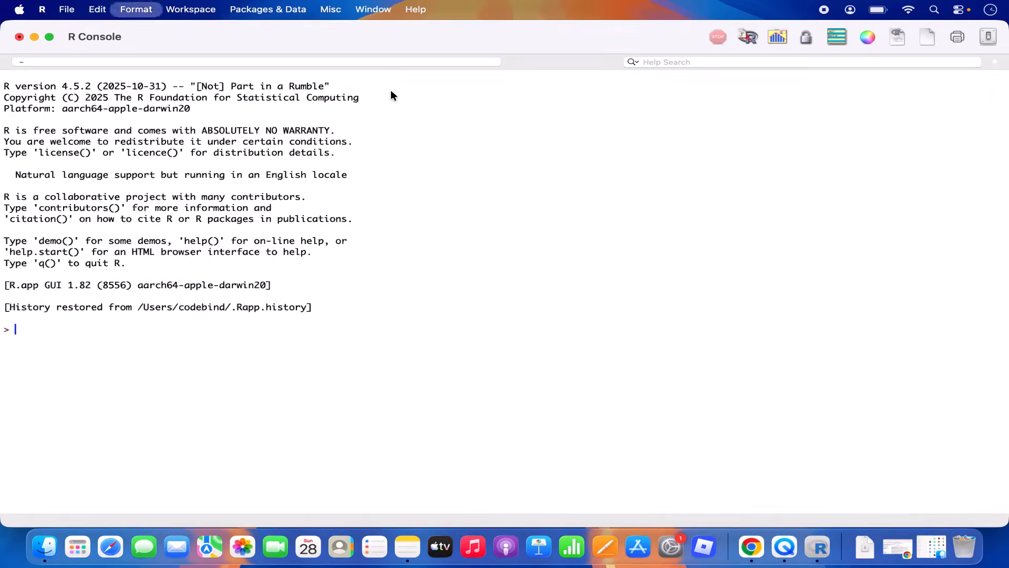
key("super+plus")
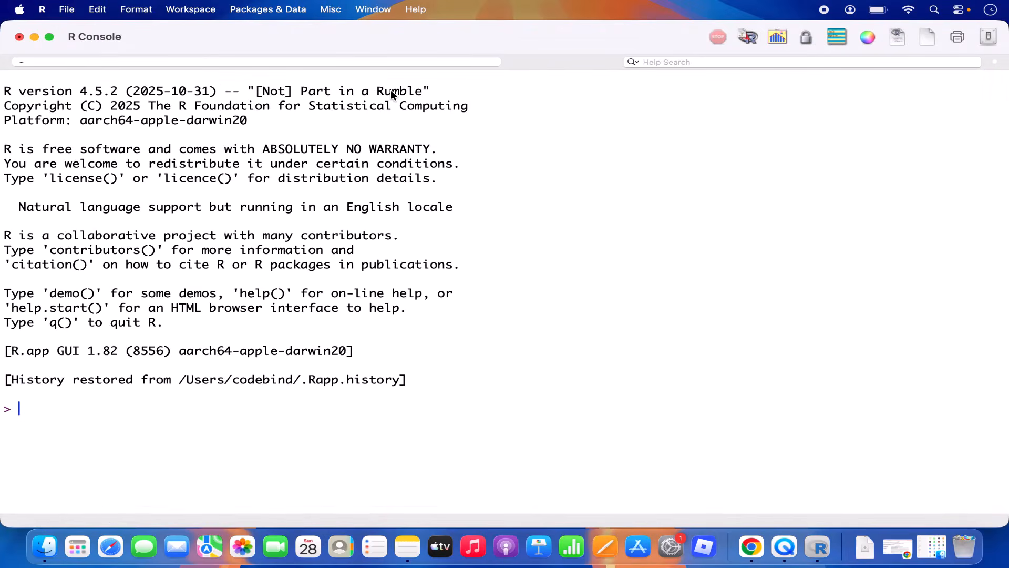
Step: Evaluate 4+4 and print("Hello") at the R console prompt
type("4+4")
key("Return")
type("pri")
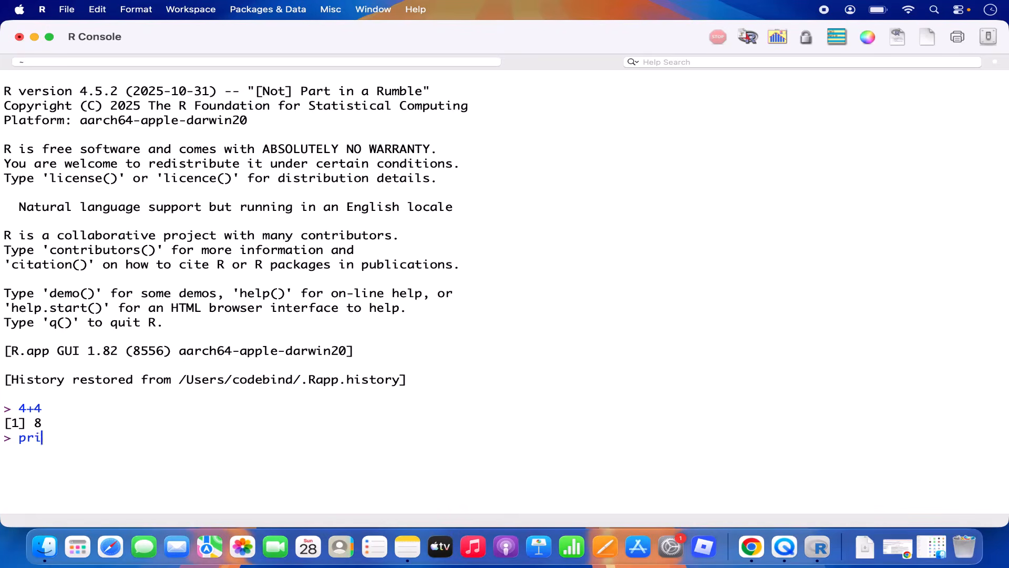
type("nt()")
key("Left")
type("\"Hello")
key("Return")
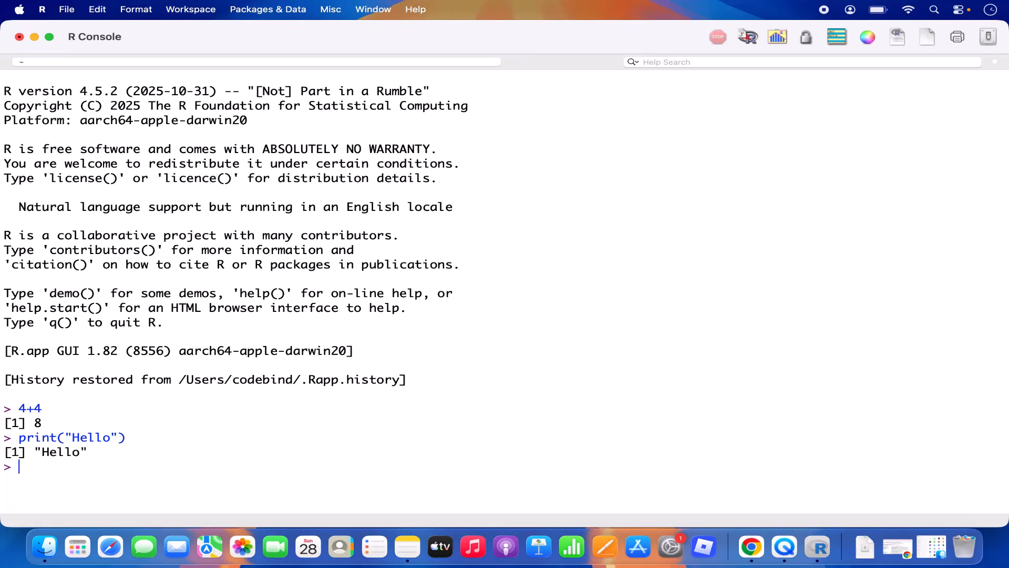
Step: Select the print("Hello") output line, then browse and dismiss the File menu
triple_click(44, 440)
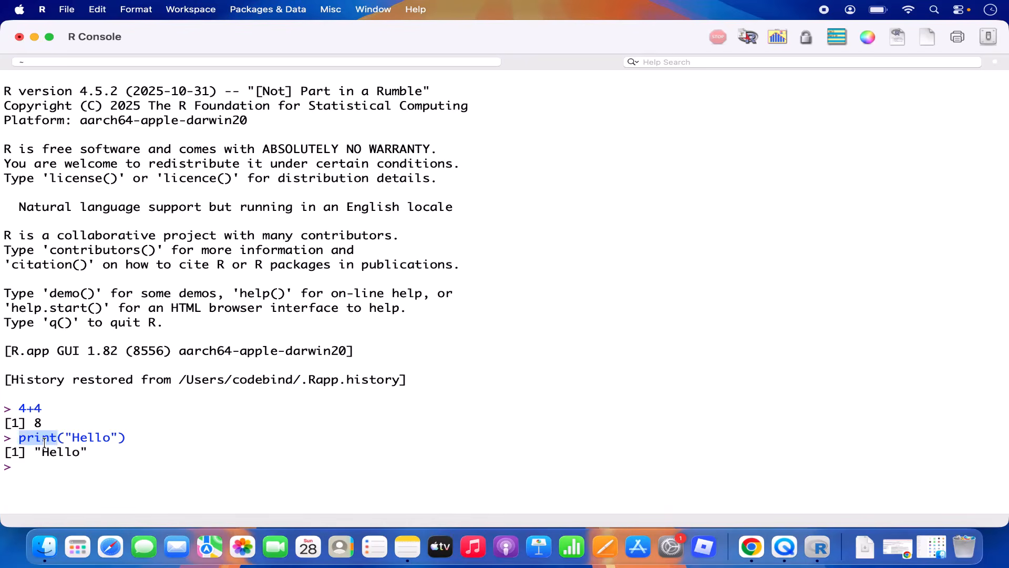
left_click(126, 430)
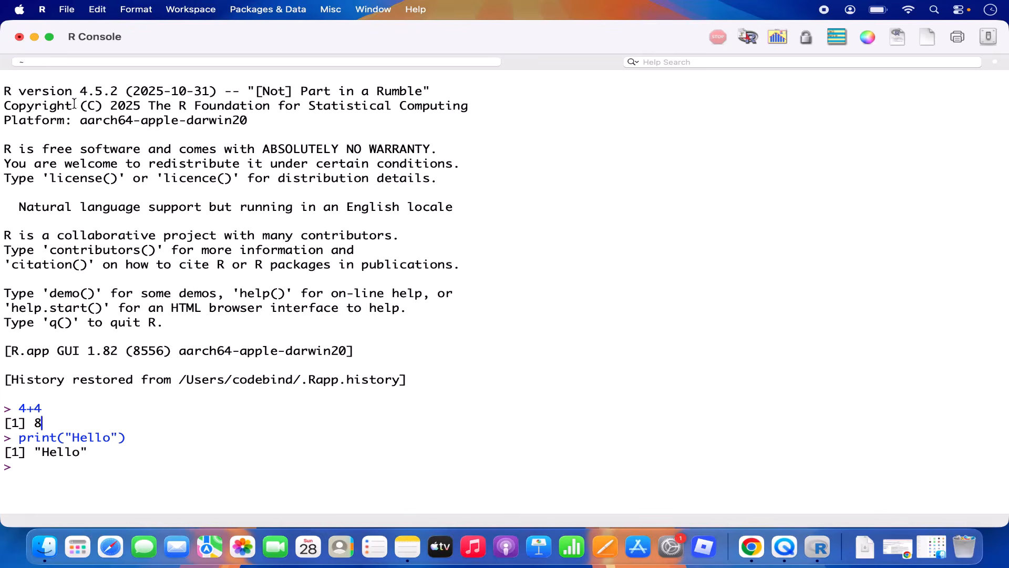
left_click(73, 12)
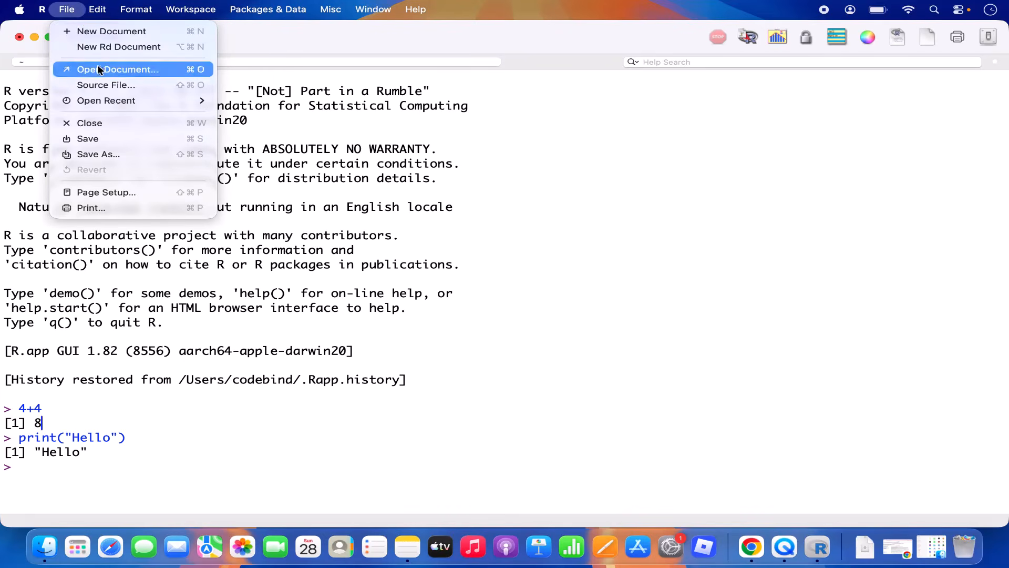
left_click(304, 178)
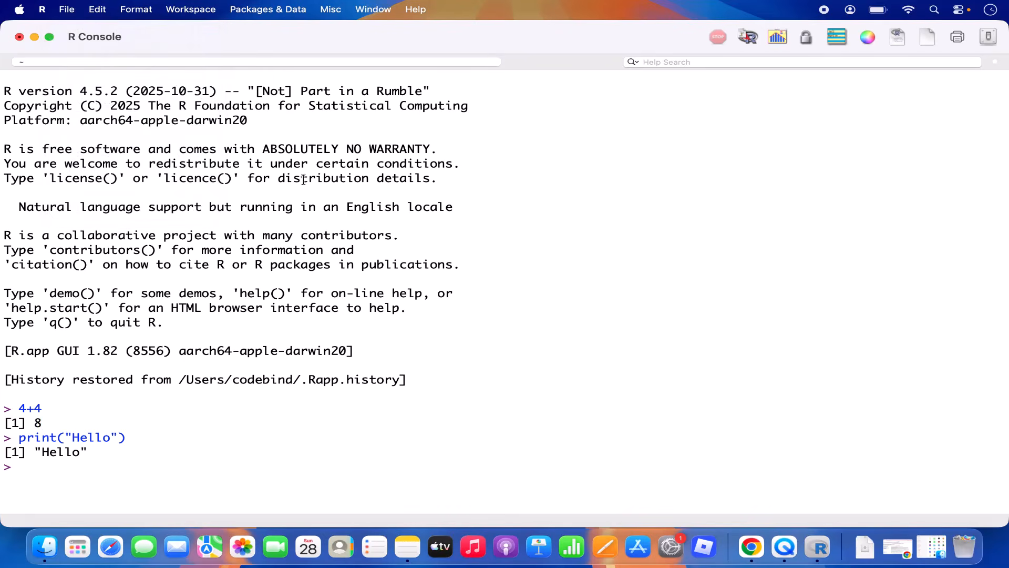
Step: Quit R, choosing Don't Save for the workspace image
left_click(19, 37)
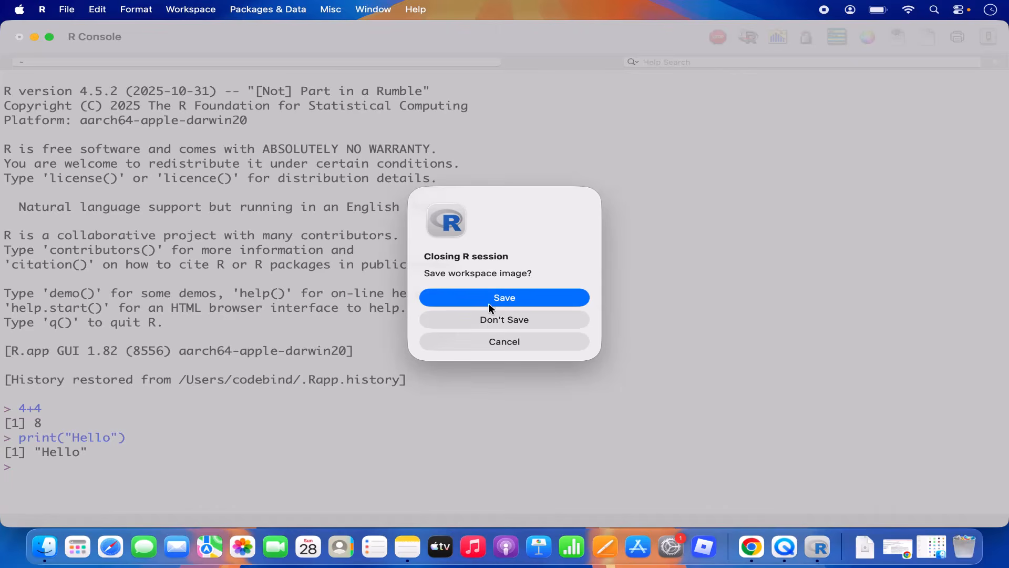
left_click(489, 322)
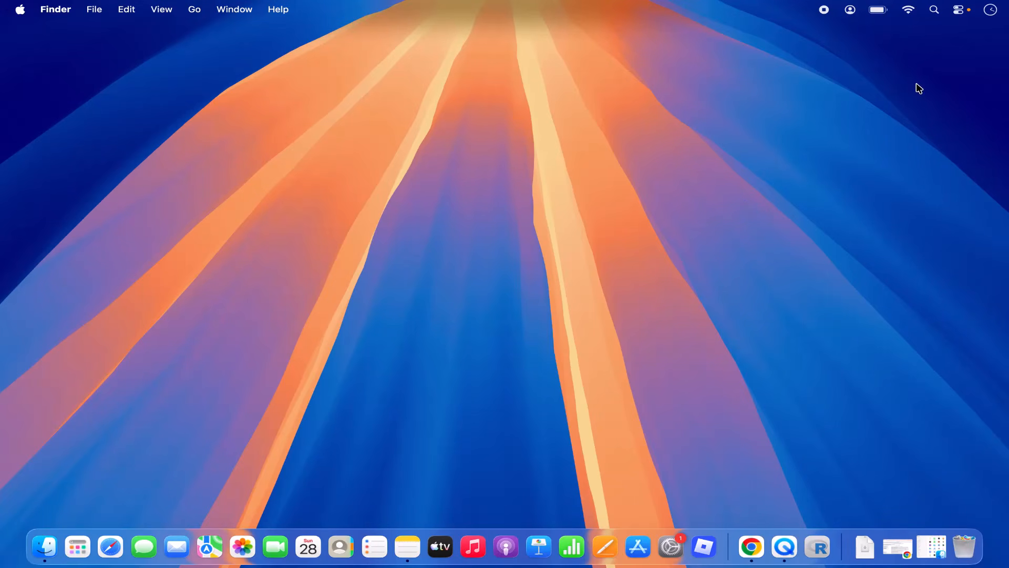
Step: Open Terminal via Spotlight and start R in it with the command R
left_click(934, 11)
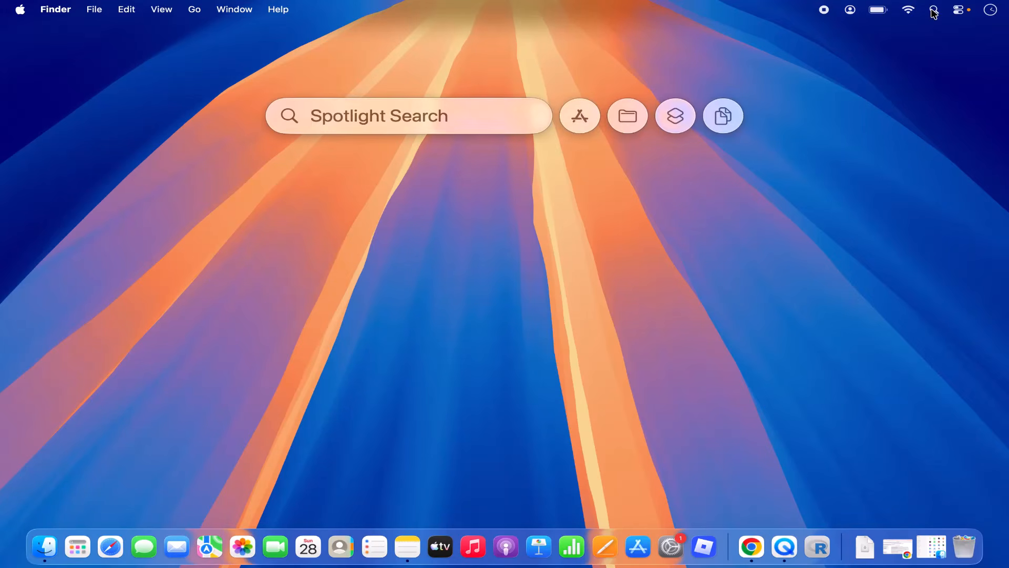
type("terminal")
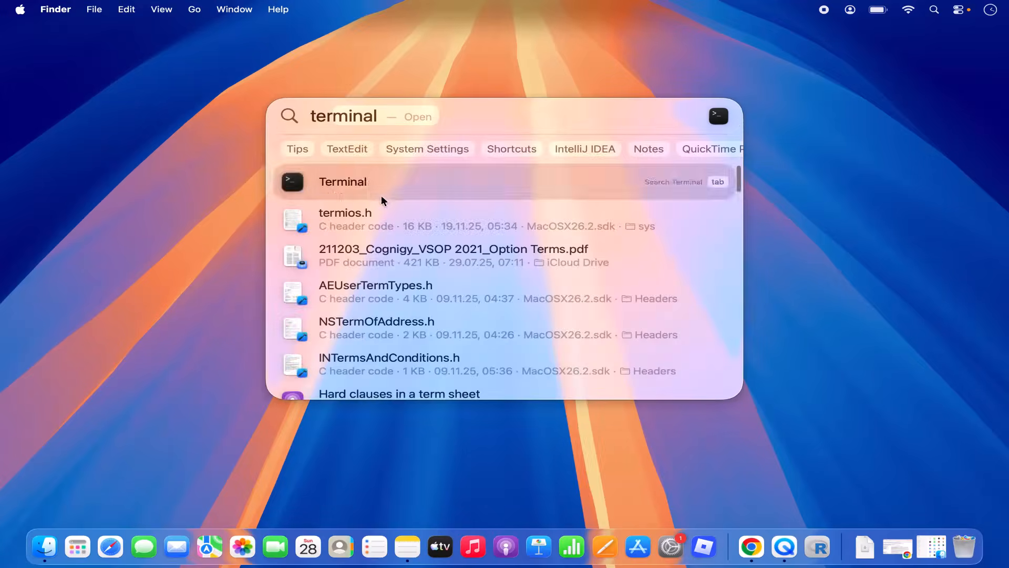
left_click(366, 187)
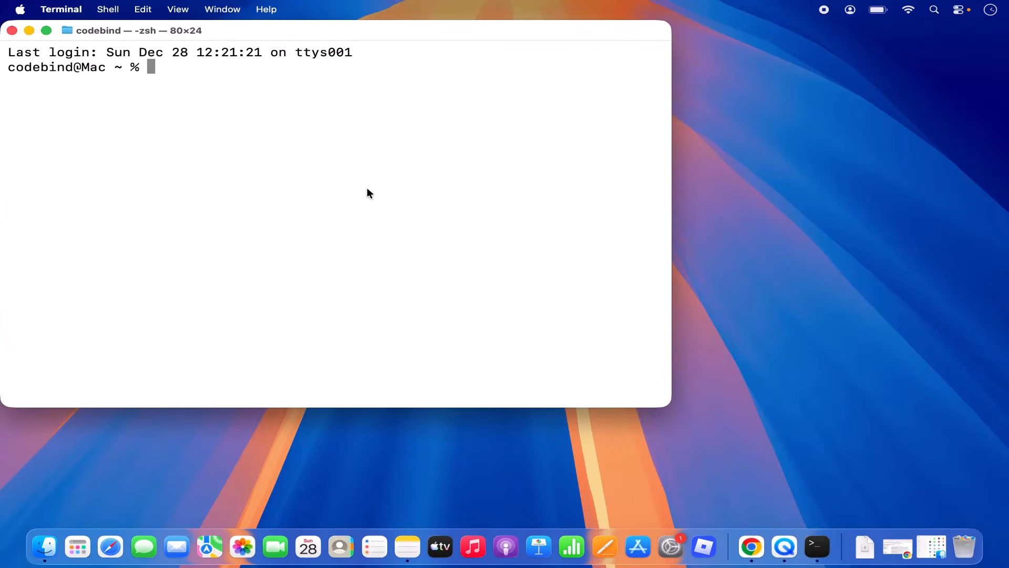
type("R")
key("Return")
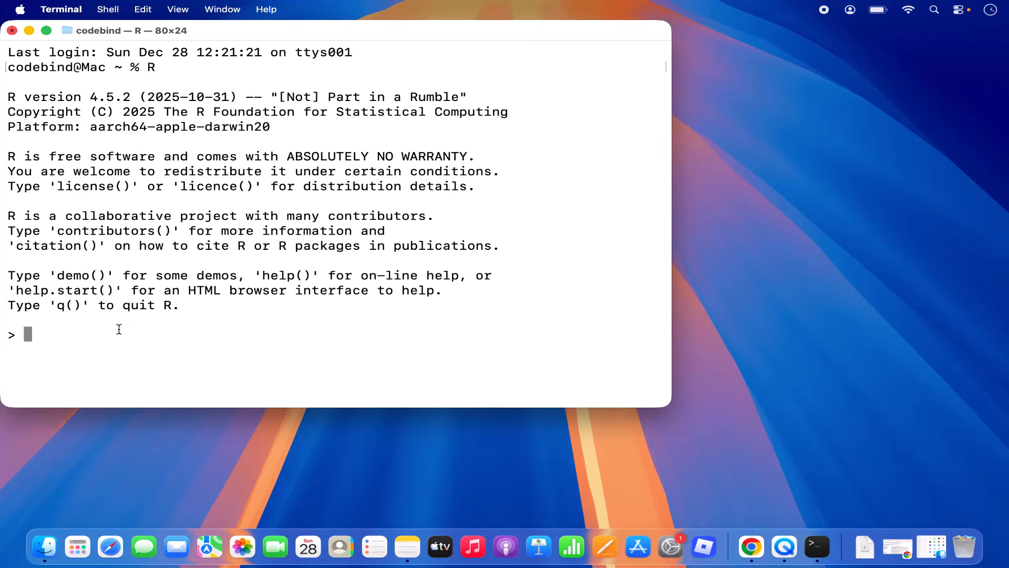
Step: Evaluate 4+4 and print("Hello") in terminal R, then close the Terminal window
type("4+4")
key("Return")
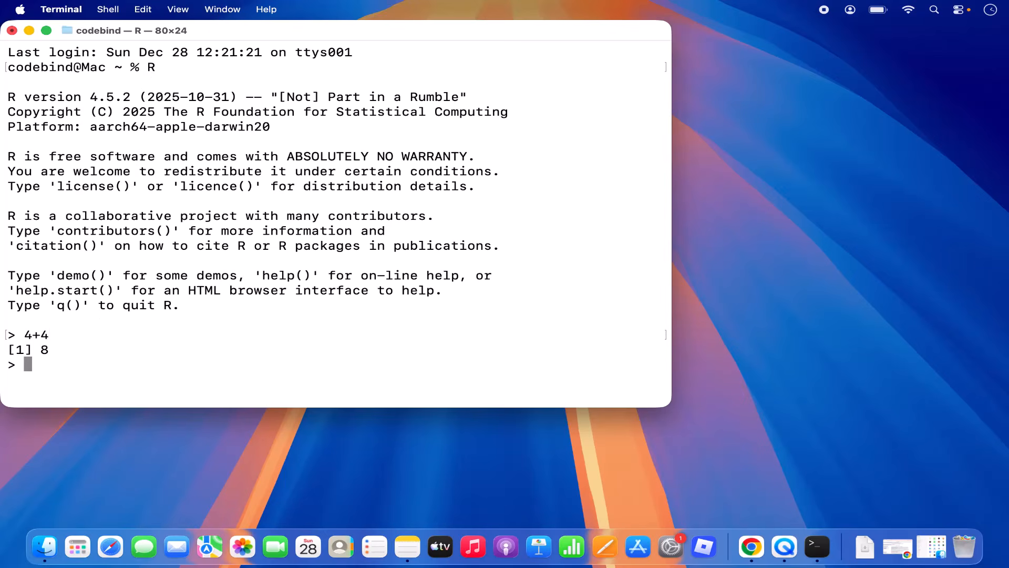
type("print()")
key("Left")
type("\"\"")
key("Left")
type("H")
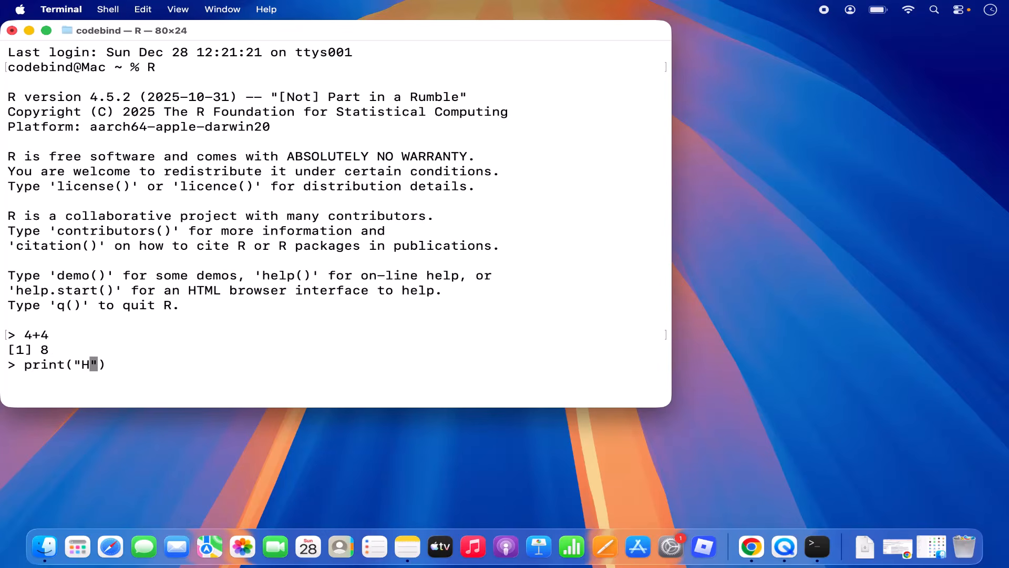
type("ello")
key("Return")
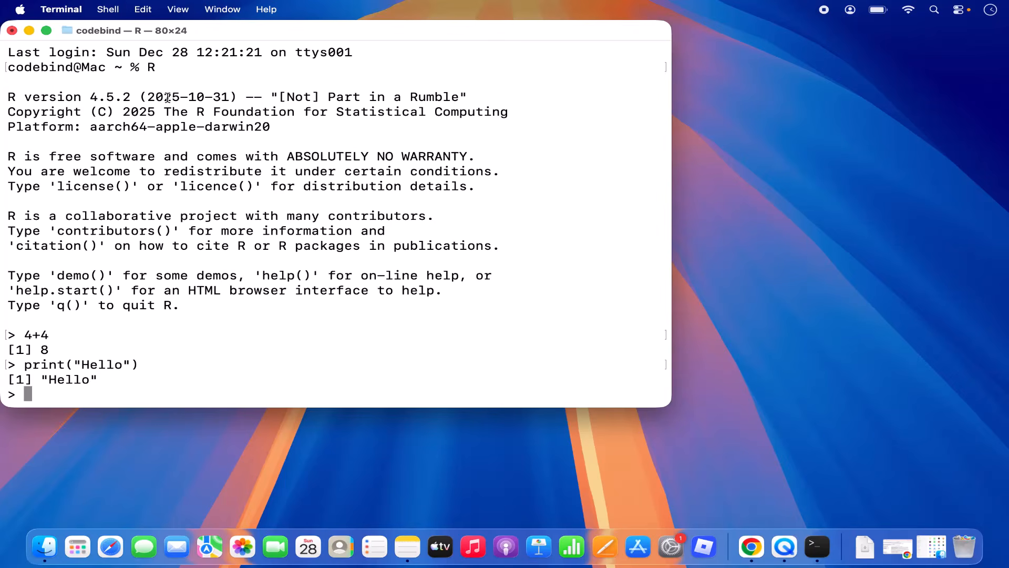
left_click(12, 32)
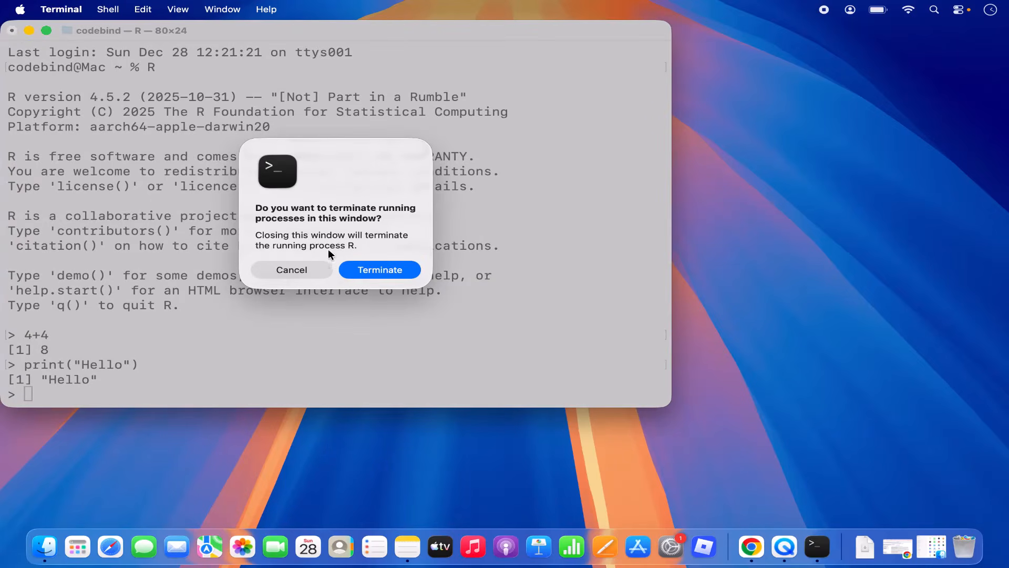
Step: Quit R with q() without saving the workspace, then close the Terminal window
left_click(308, 270)
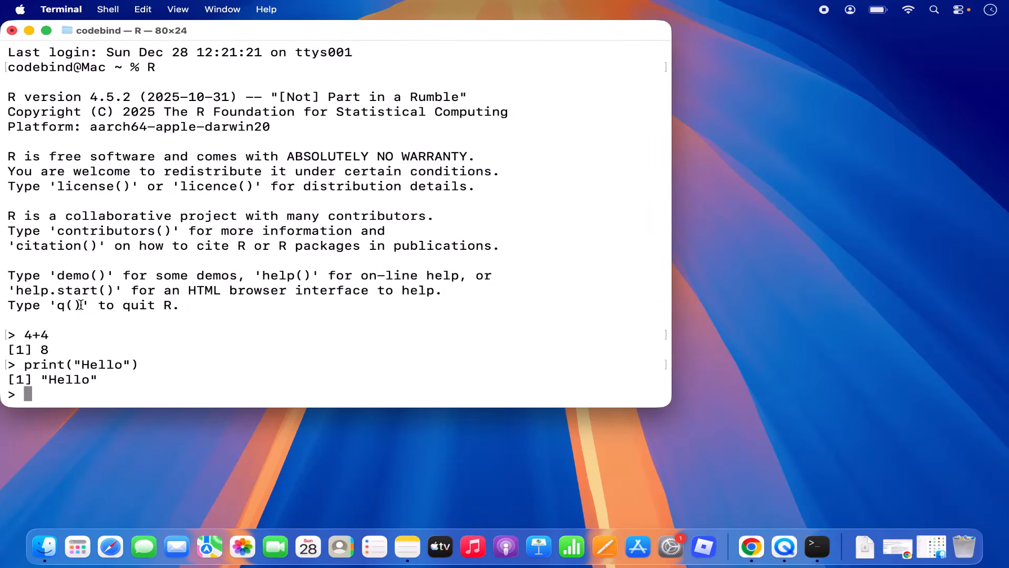
type("q()")
key("Return")
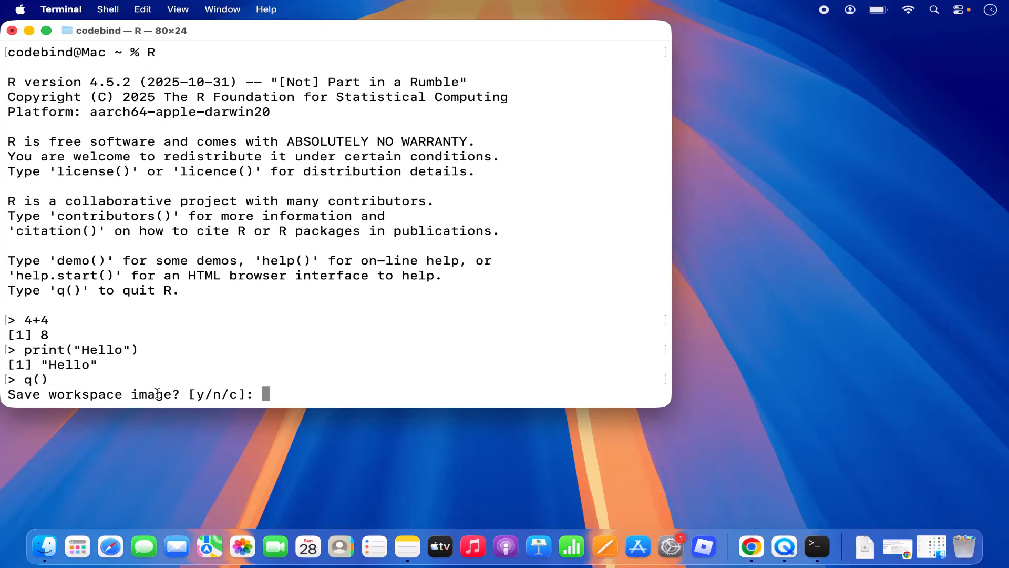
type("n")
key("Return")
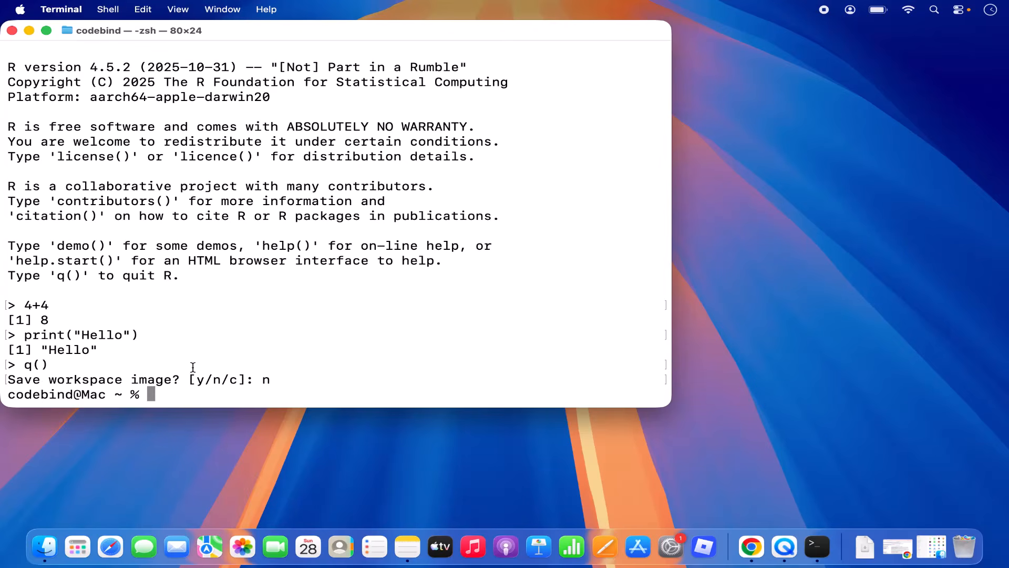
left_click(12, 30)
left_click(418, 160)
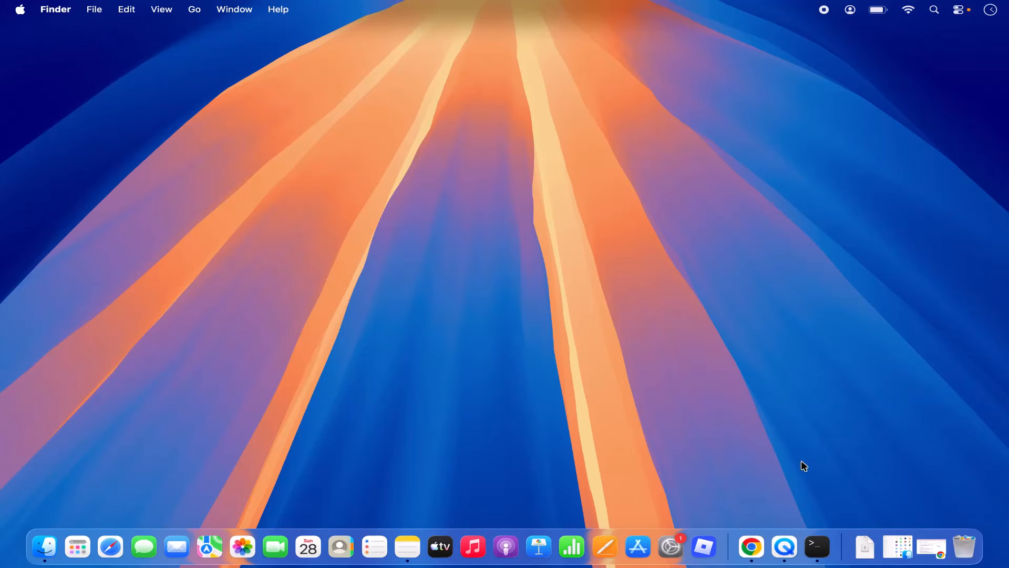
Step: Return to Chrome's rstudio download results and open Posit's RStudio Desktop page, scrolling to the install steps
left_click(929, 547)
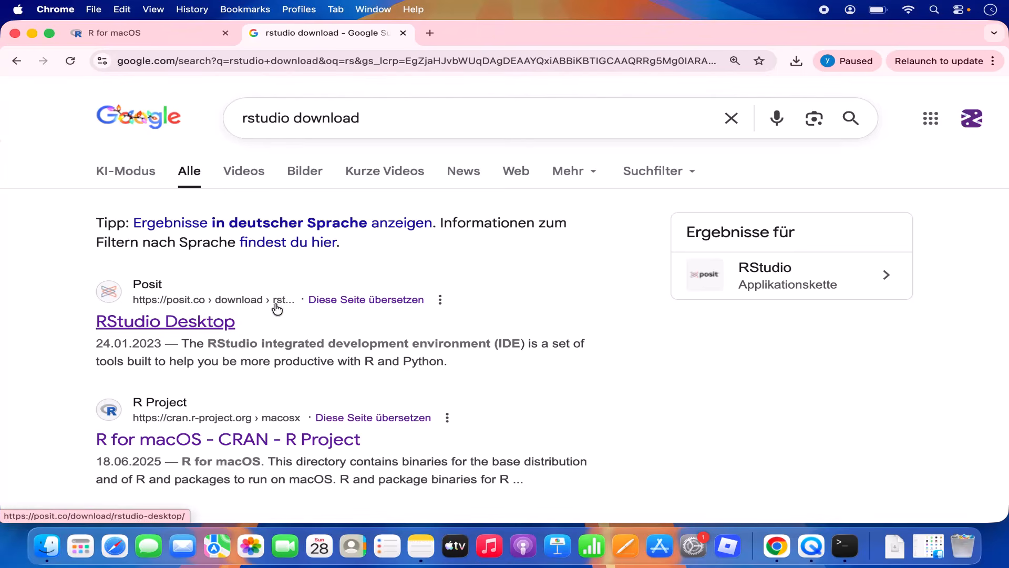
left_click(212, 327)
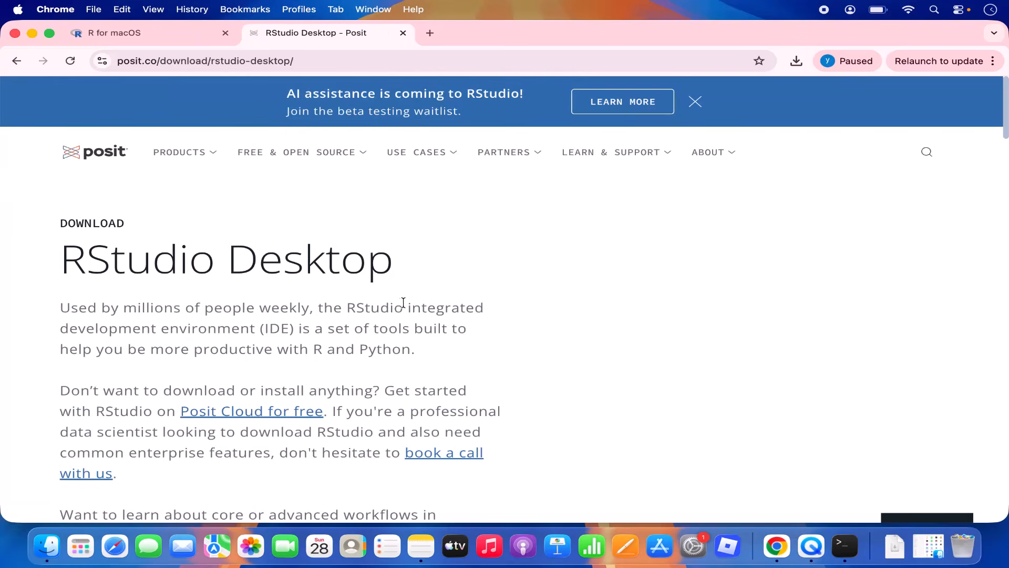
scroll(402, 300, "down", 5)
scroll(403, 302, "down", 10)
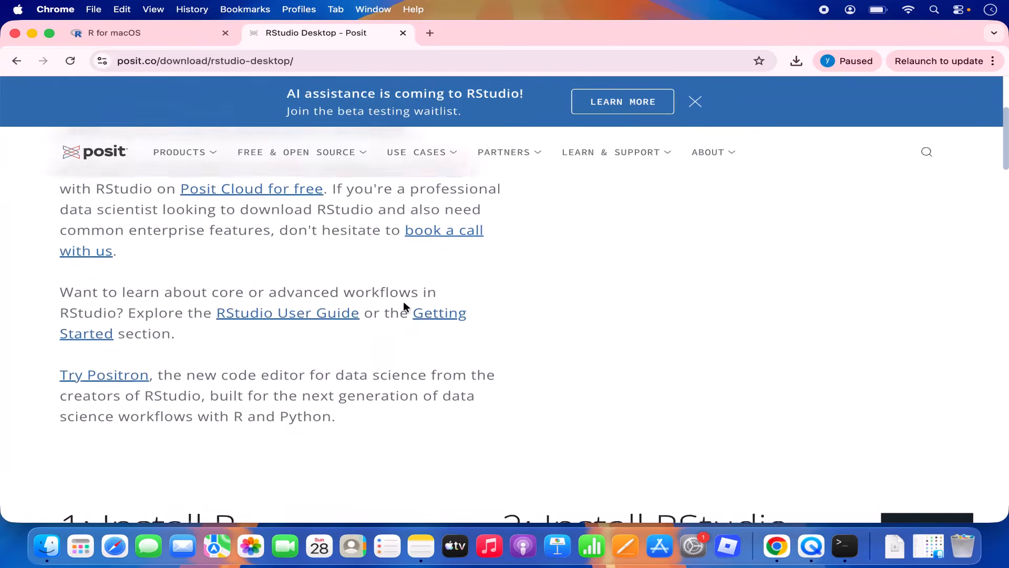
scroll(403, 306, "down", 5)
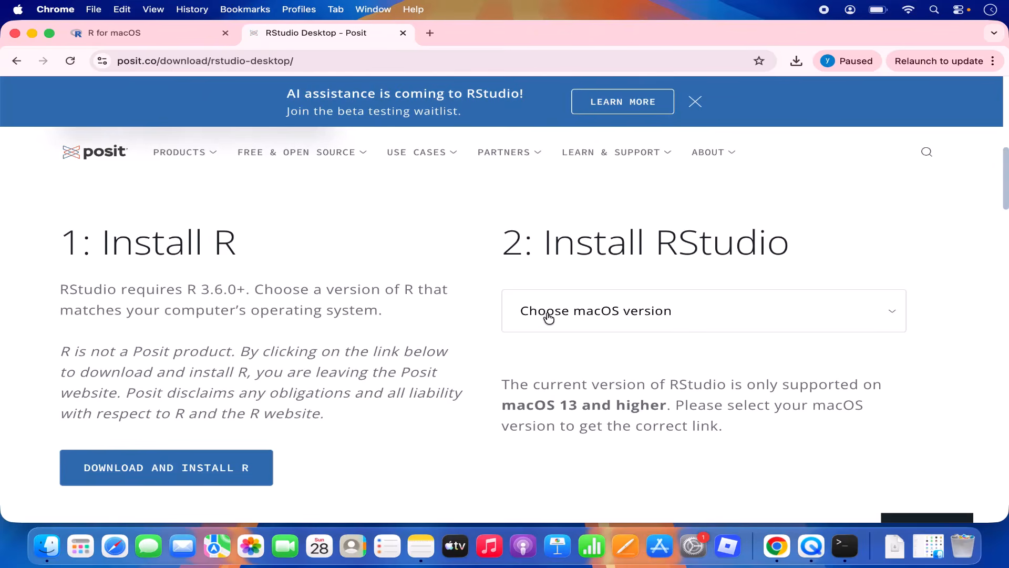
Step: Download the RStudio Desktop installer for macOS 13+ (RStudio-2025.09.2-418.dmg, 626 MB)
left_click(591, 321)
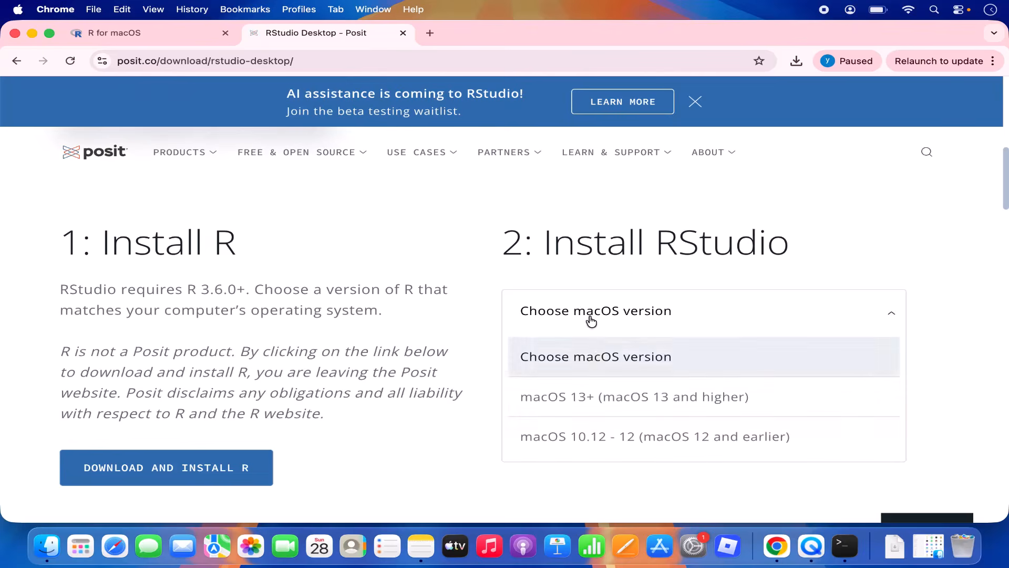
left_click(580, 402)
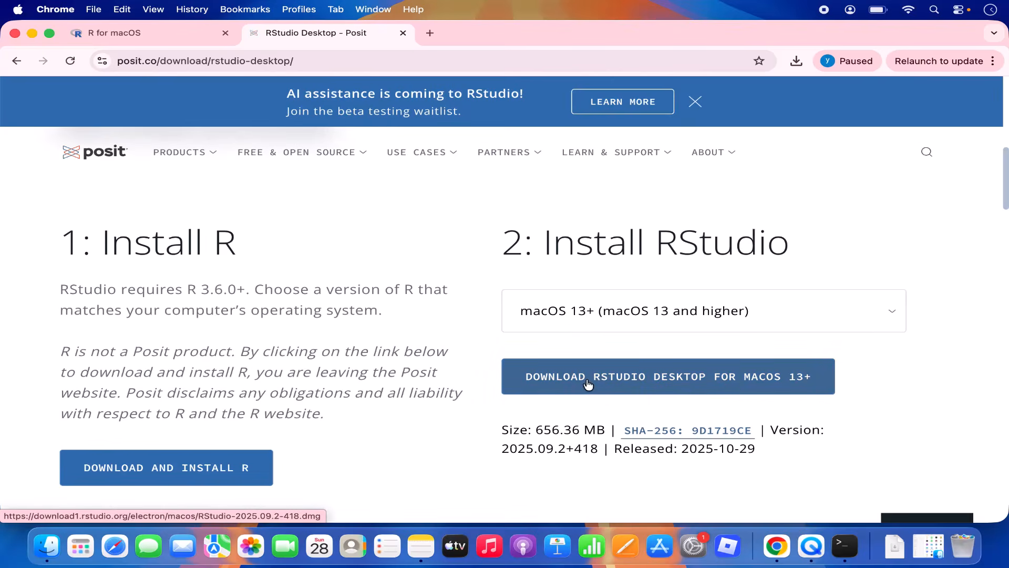
left_click(678, 383)
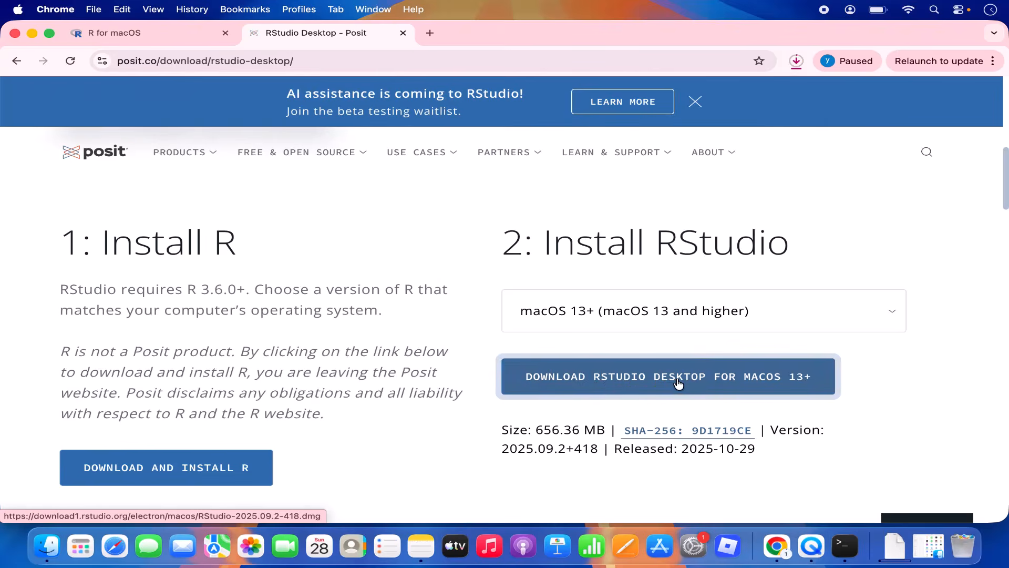
left_click(797, 61)
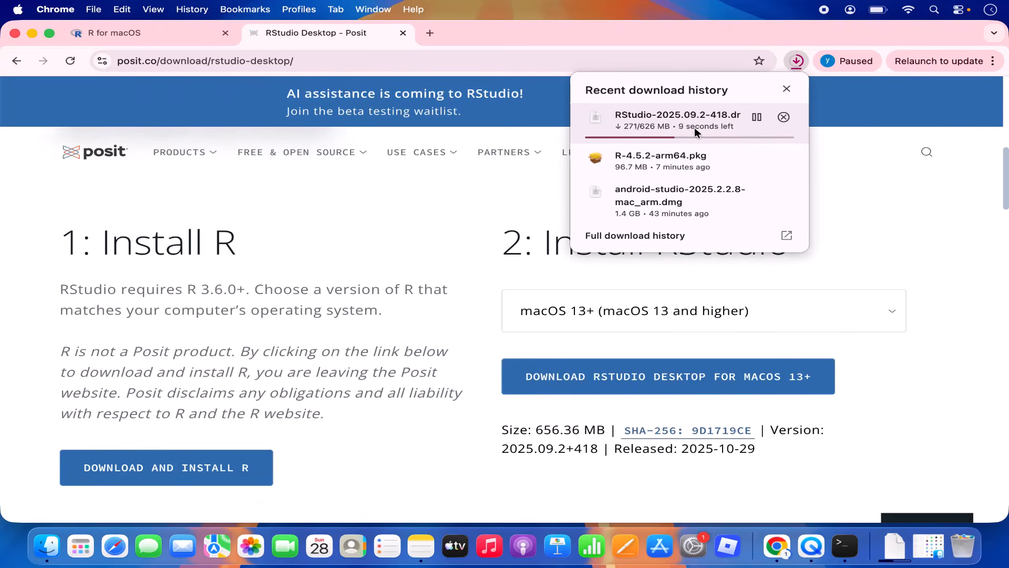
left_click(832, 159)
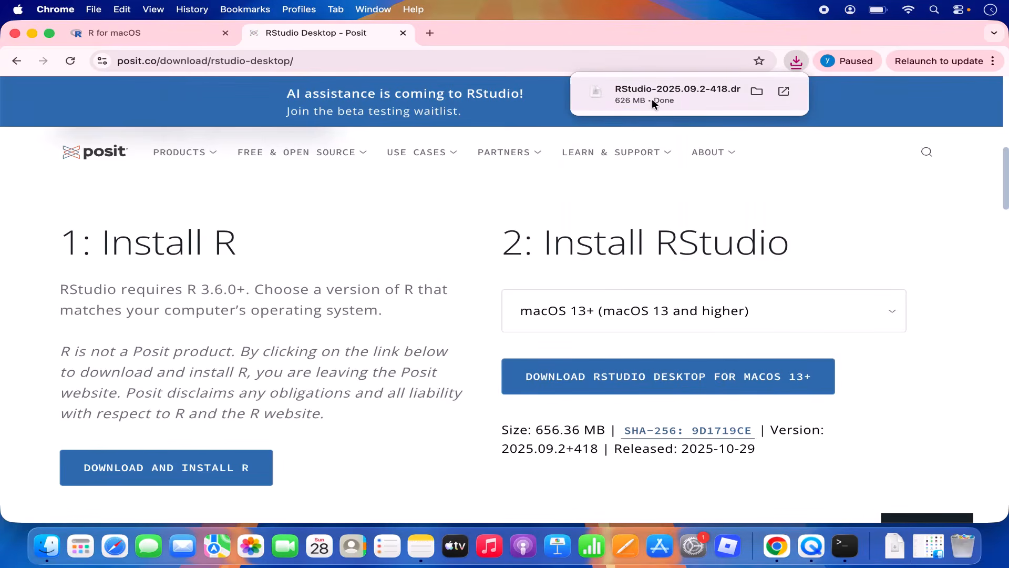
Step: Open the RStudio disk image, minimise Chrome, and drag RStudio into Applications
left_click(651, 99)
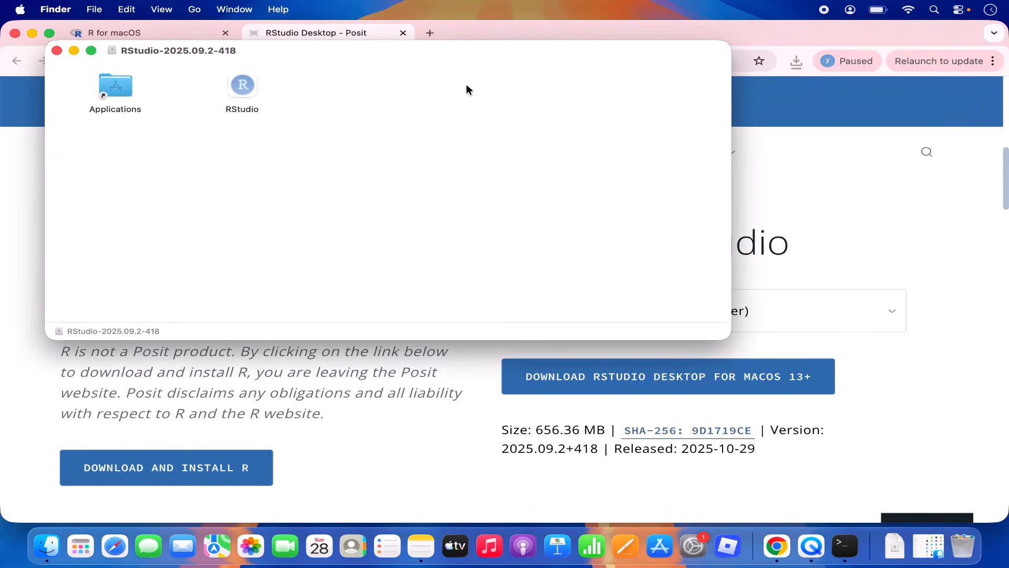
left_click_drag(459, 52, 601, 90)
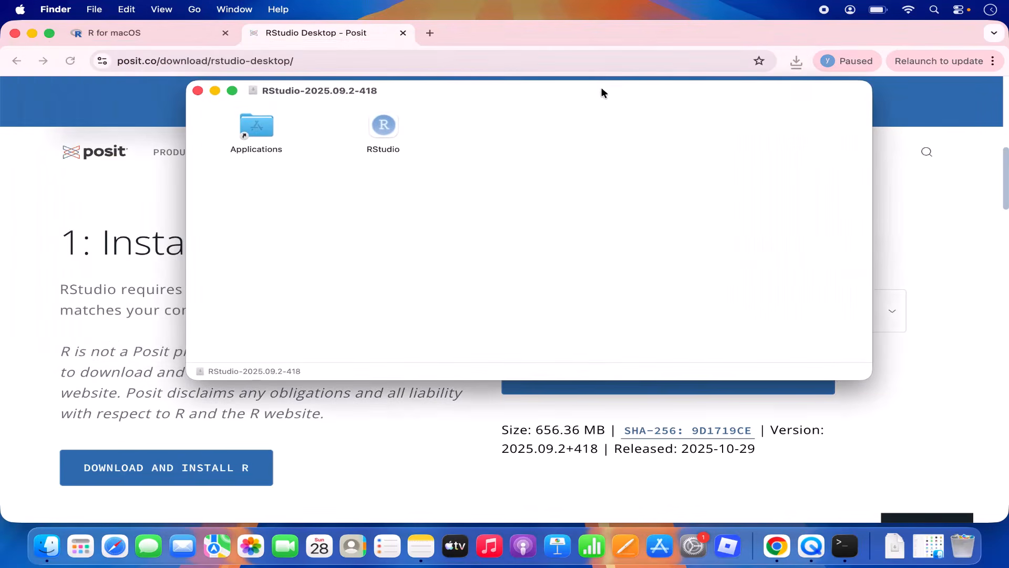
left_click(33, 34)
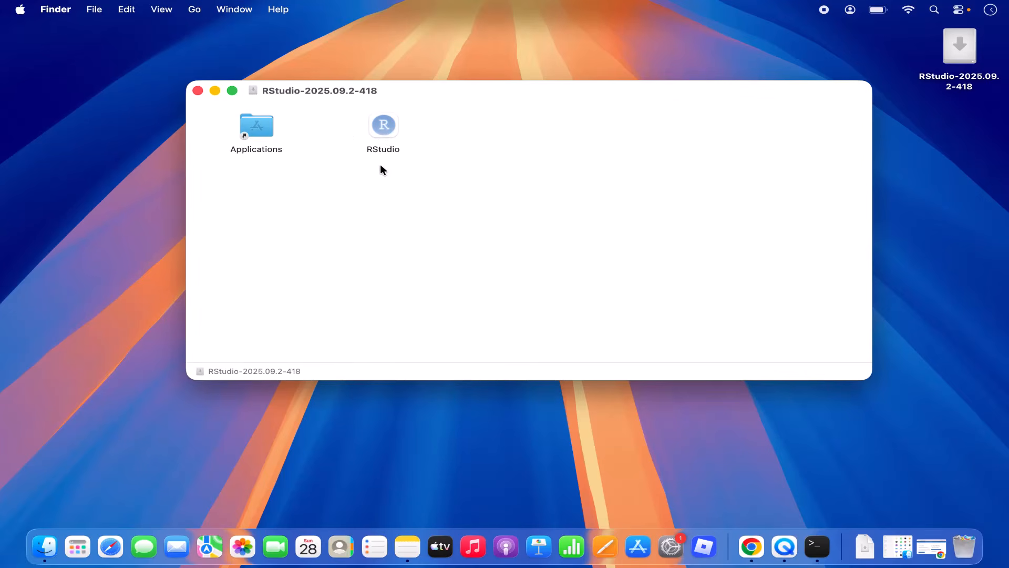
left_click(386, 136)
left_click_drag(384, 134, 257, 130)
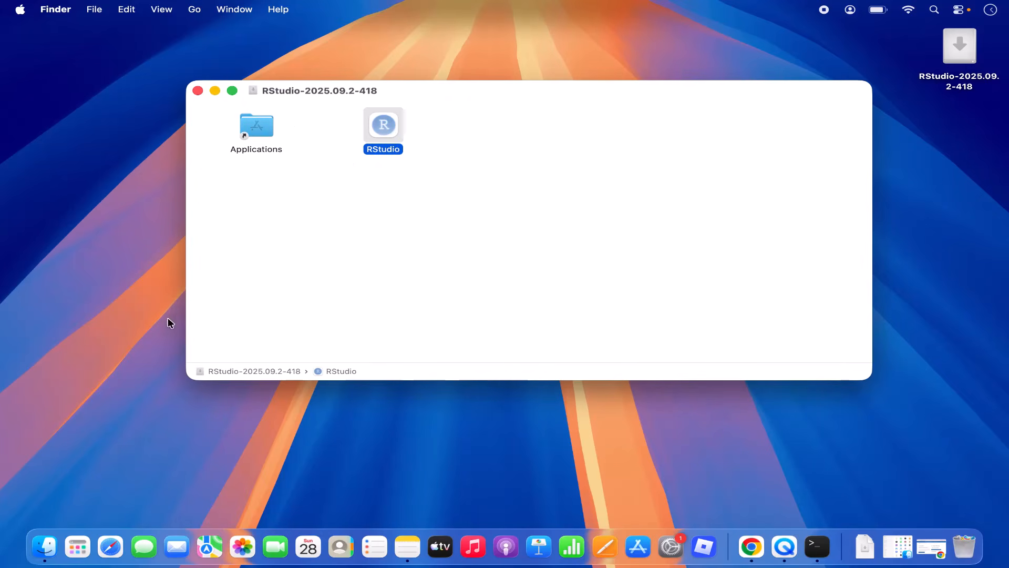
Step: Launch the installed RStudio from the Apps launcher and put the disk-image window away
left_click(74, 538)
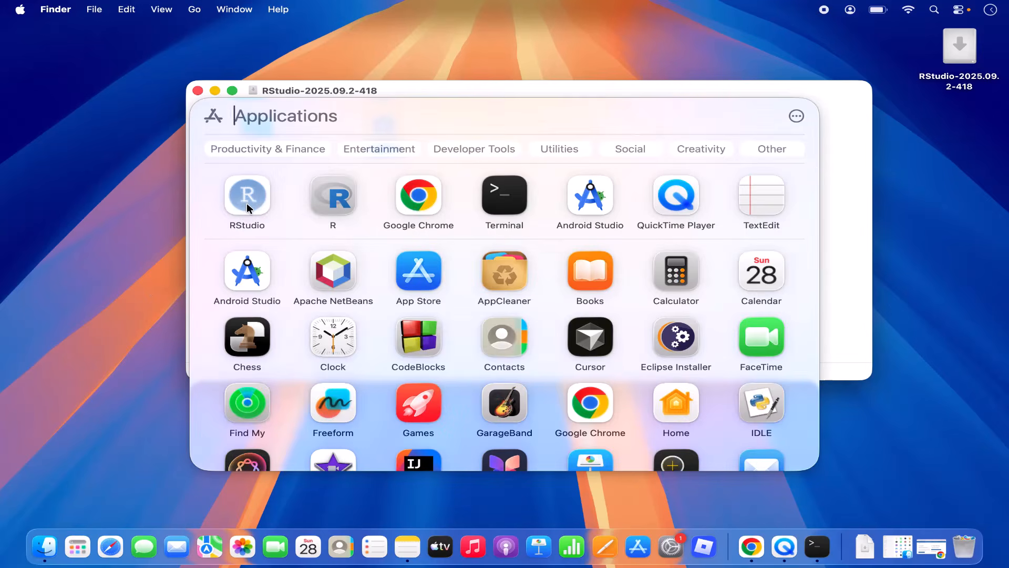
left_click(247, 202)
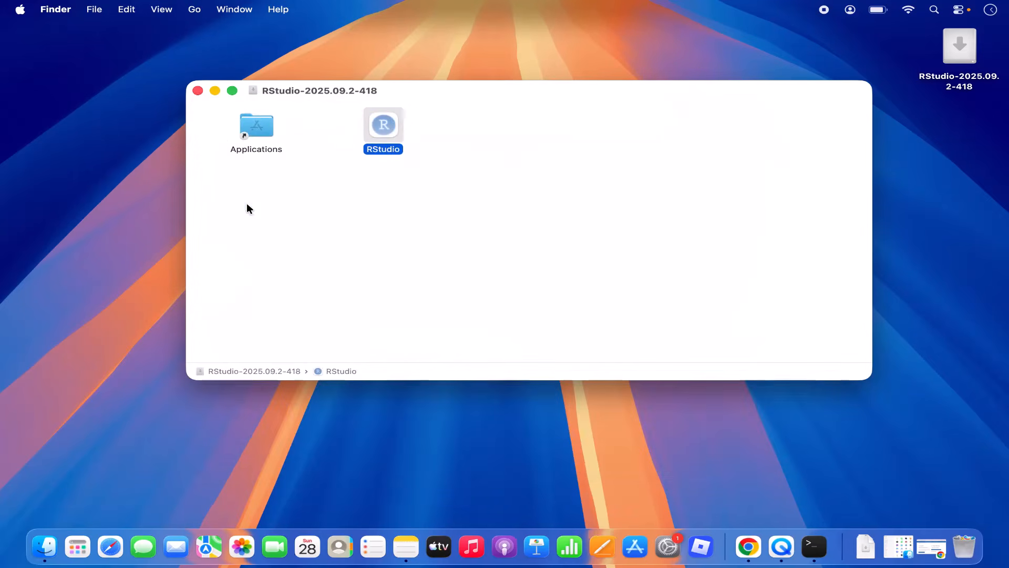
left_click(216, 91)
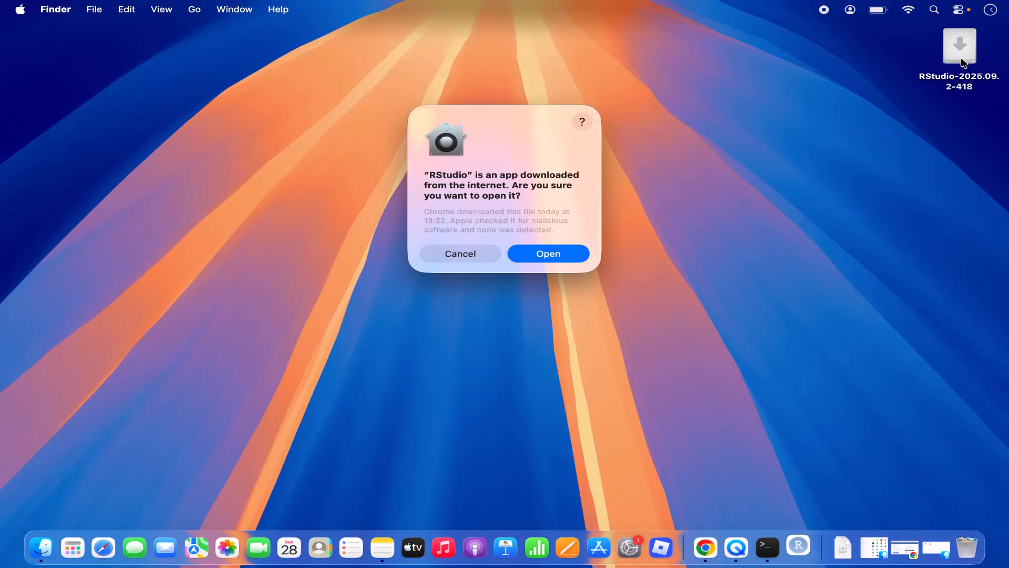
Step: Eject the RStudio disk image and allow the downloaded RStudio app to open
right_click(962, 58)
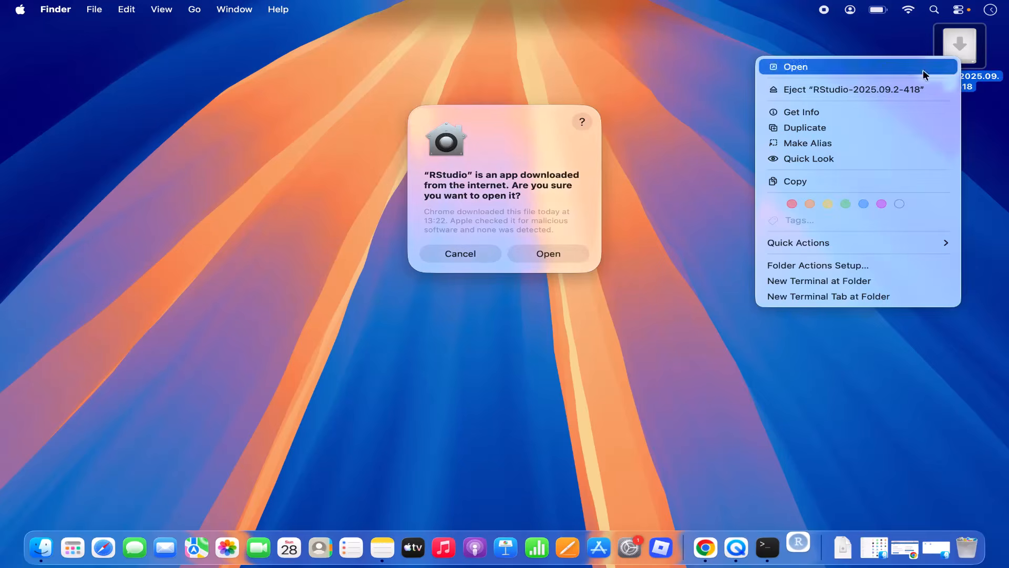
left_click(862, 89)
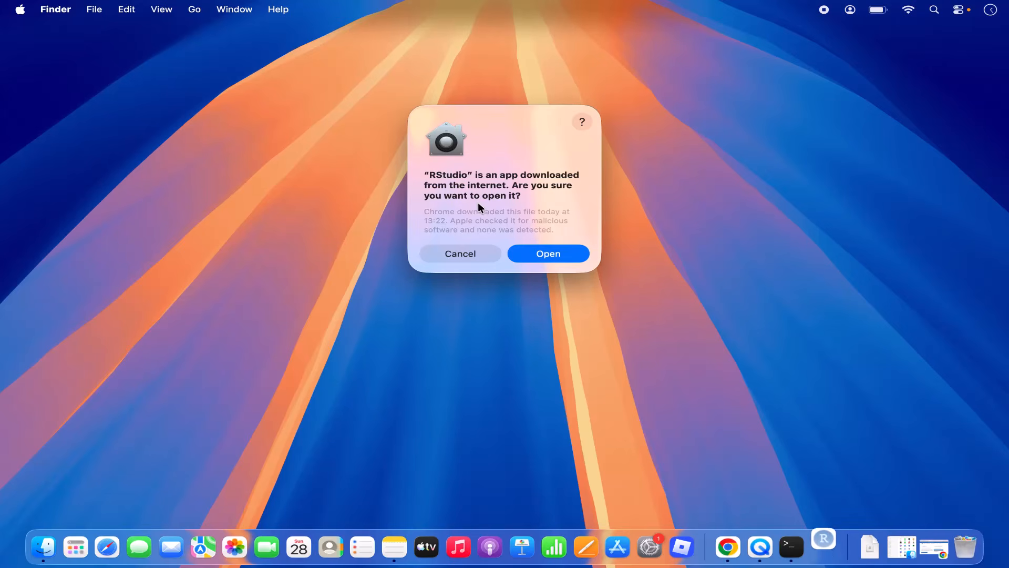
left_click(545, 253)
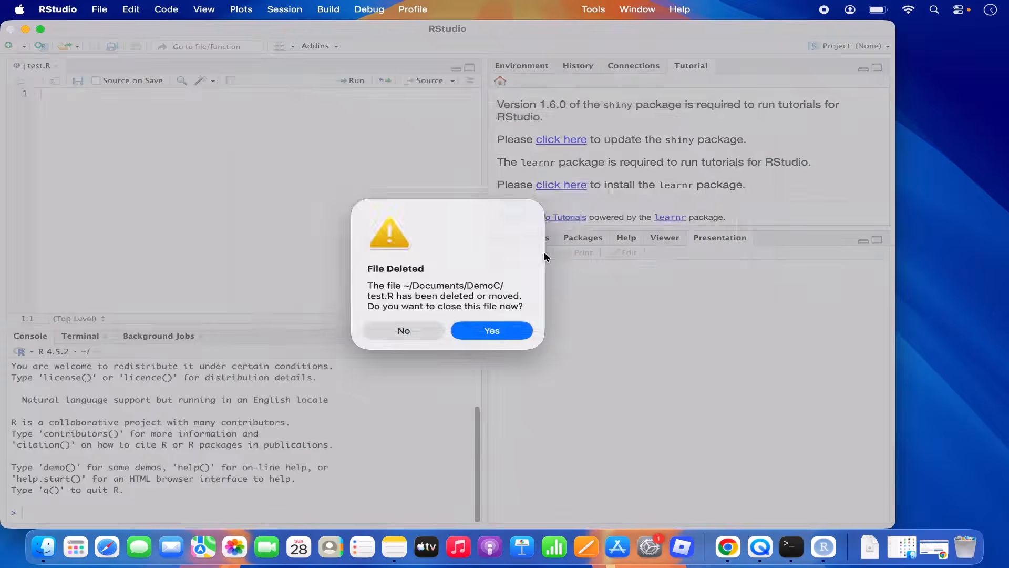
Step: Accept the File Deleted prompt, then evaluate 4+4 and print("Hello") in the Console
left_click(458, 333)
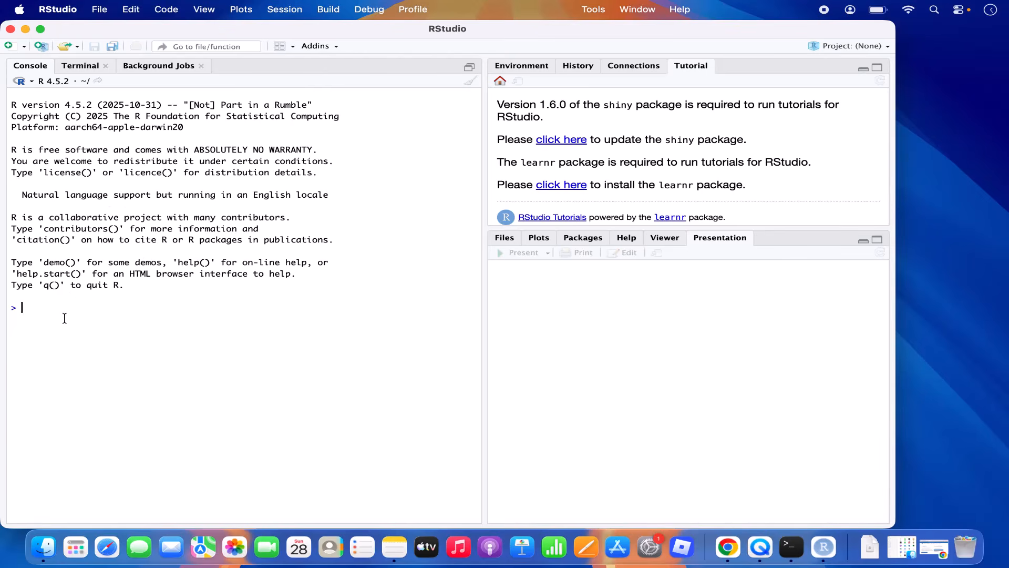
type("4+4")
key("Return")
type("print")
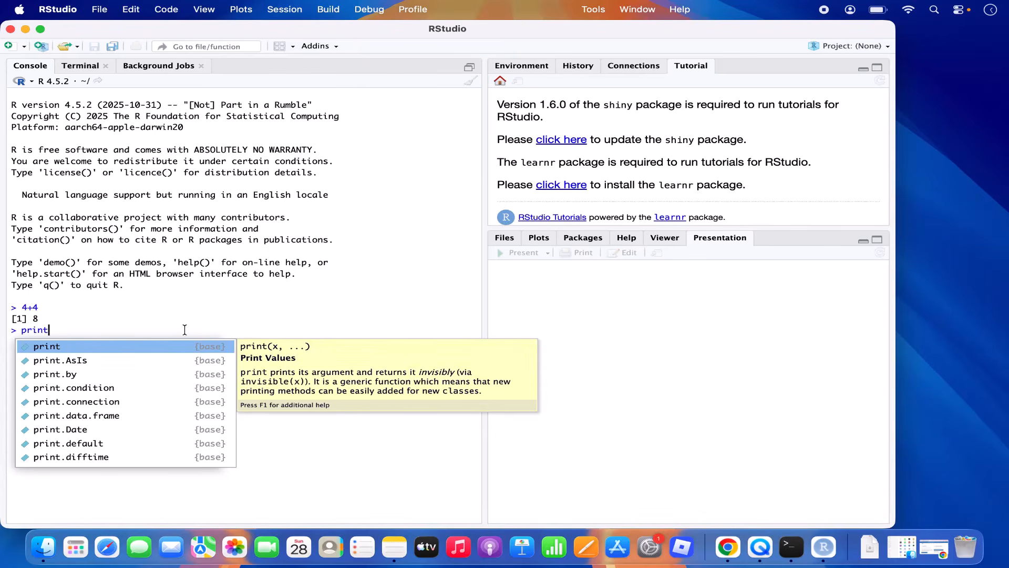
type("(\"")
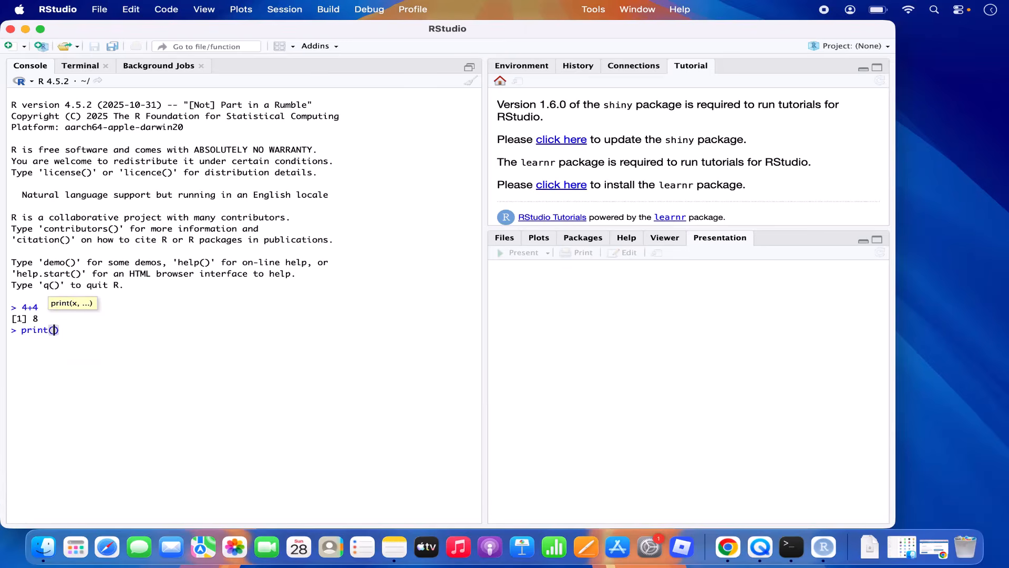
type("Hello")
key("Return")
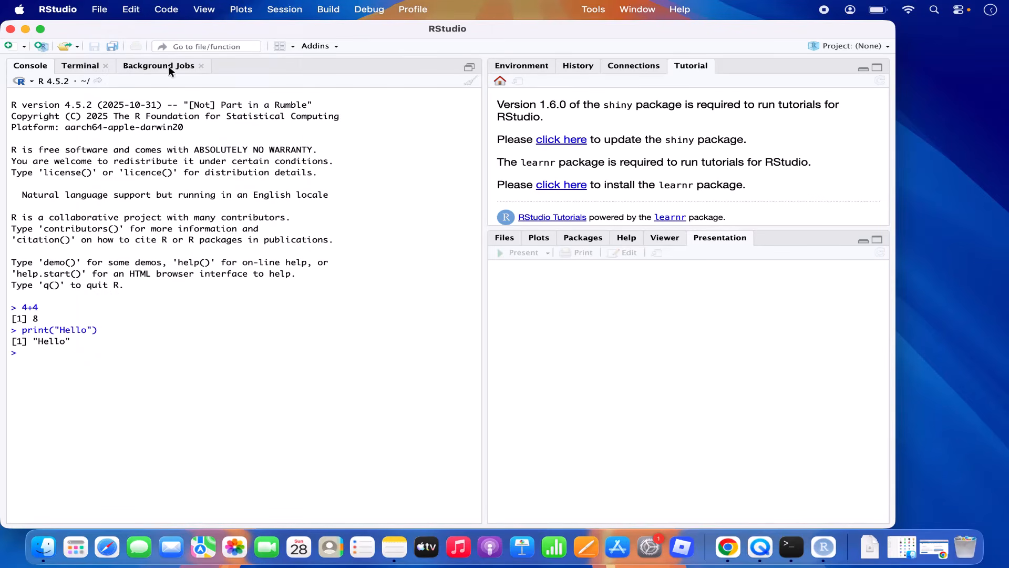
Step: Create a New Directory R project named DemoR inside ~/Documents and open it
left_click(96, 14)
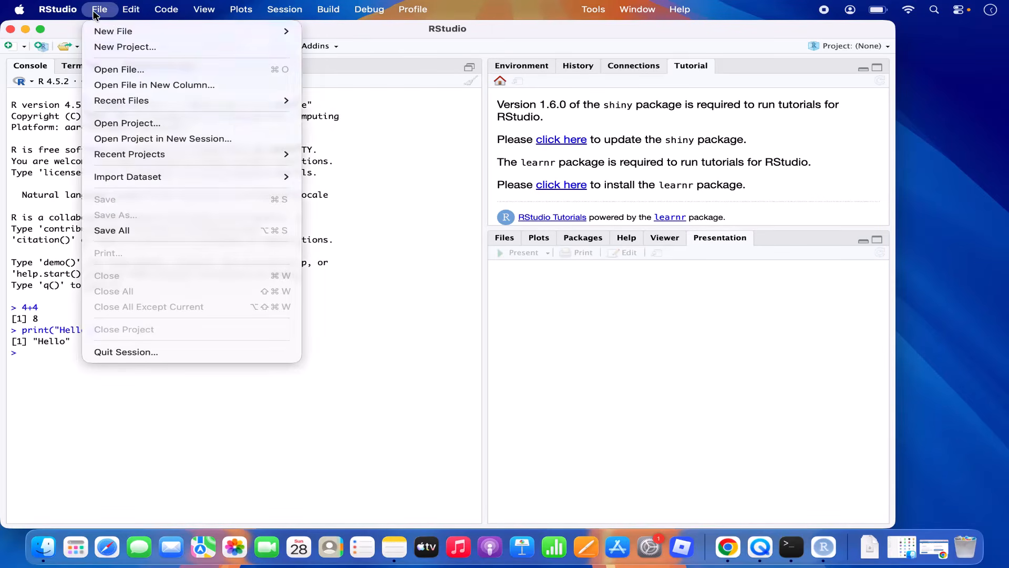
mouse_move(126, 31)
left_click(24, 122)
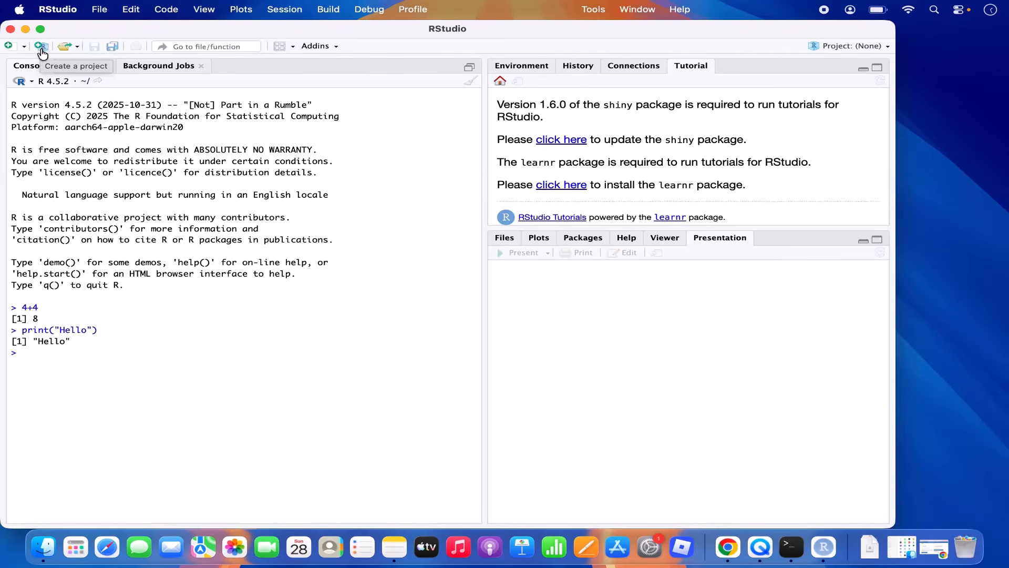
left_click(41, 49)
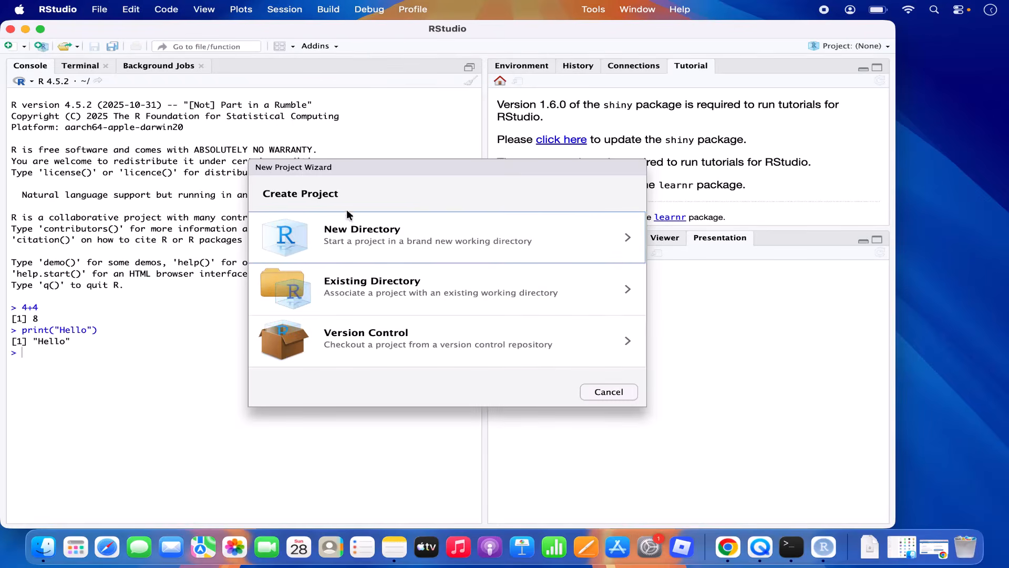
left_click(347, 240)
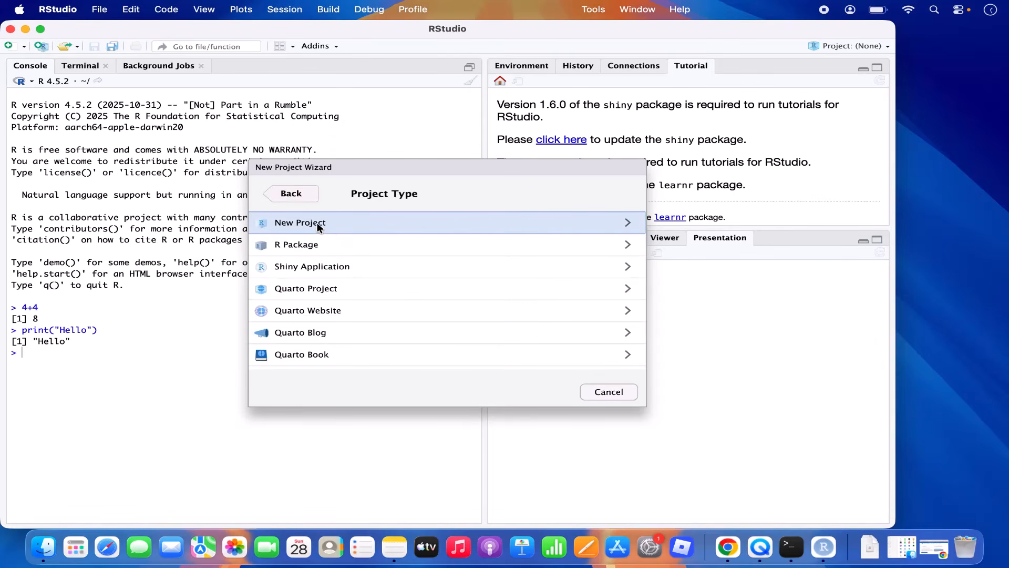
left_click(318, 224)
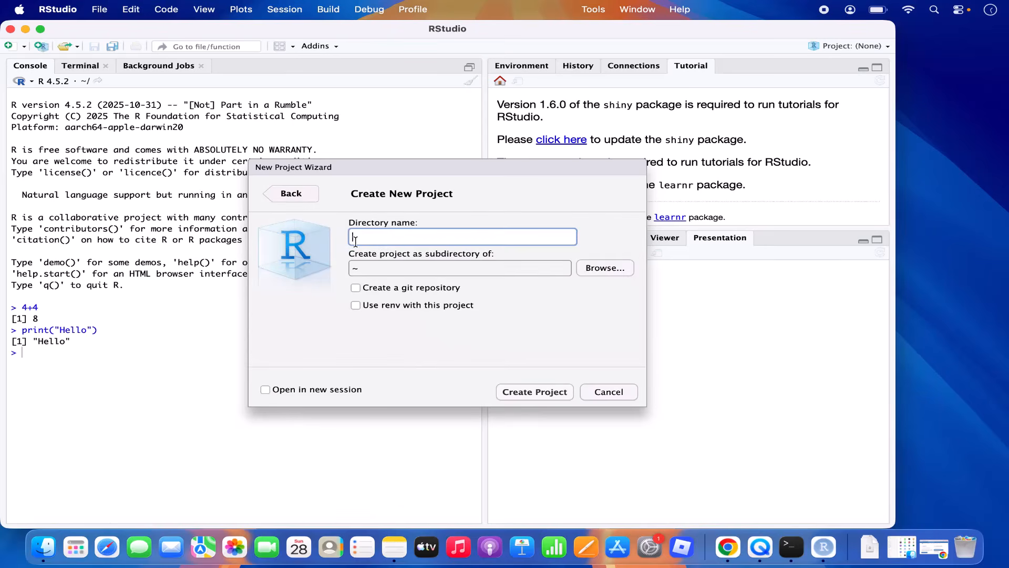
type("DemoR")
left_click(597, 271)
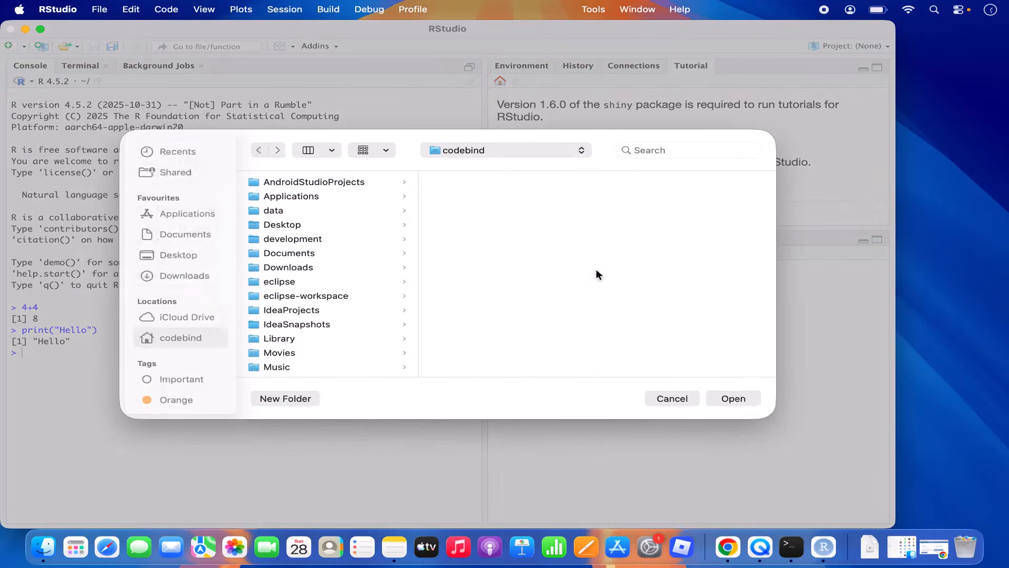
left_click(203, 235)
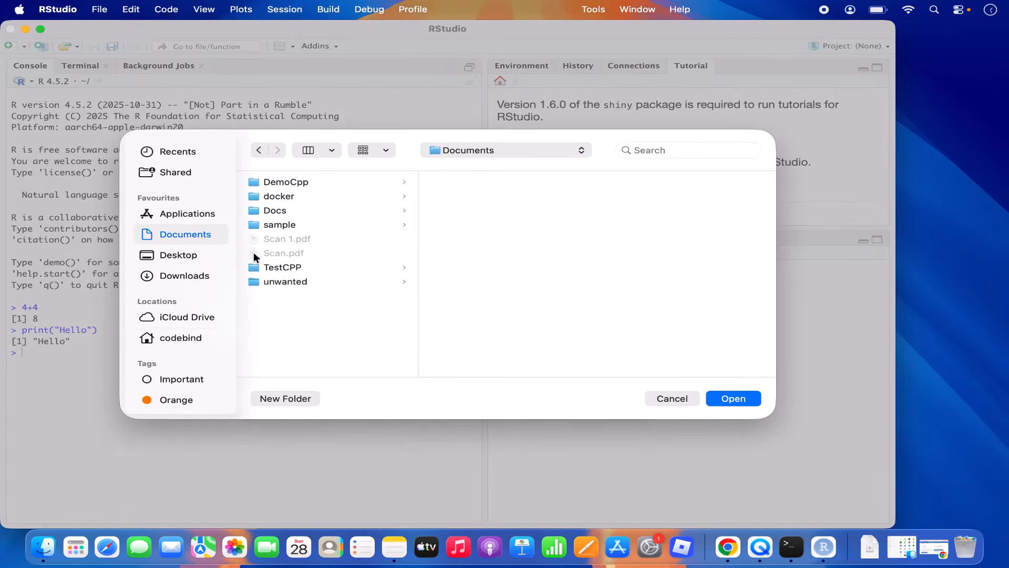
left_click(720, 398)
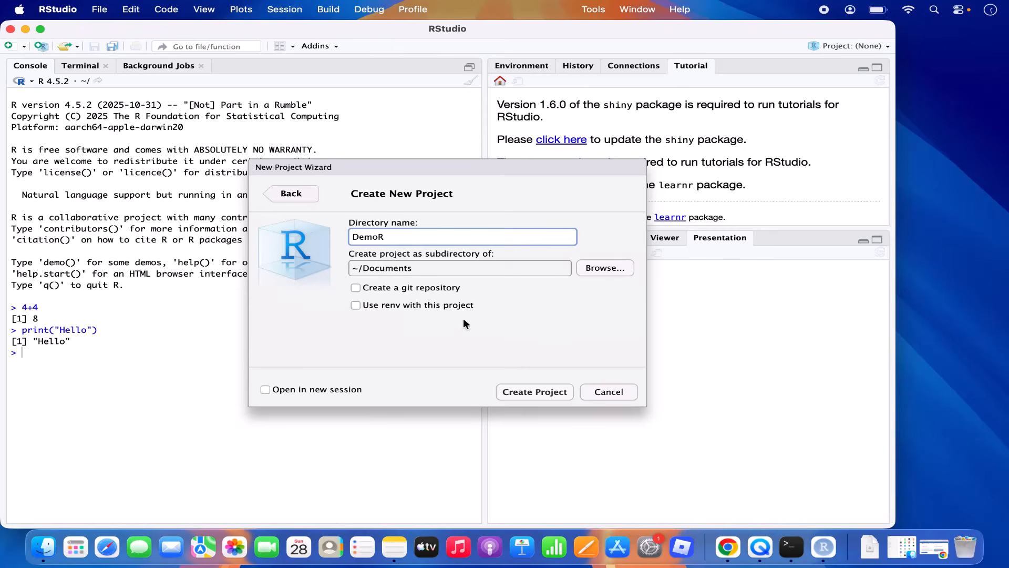
left_click(533, 393)
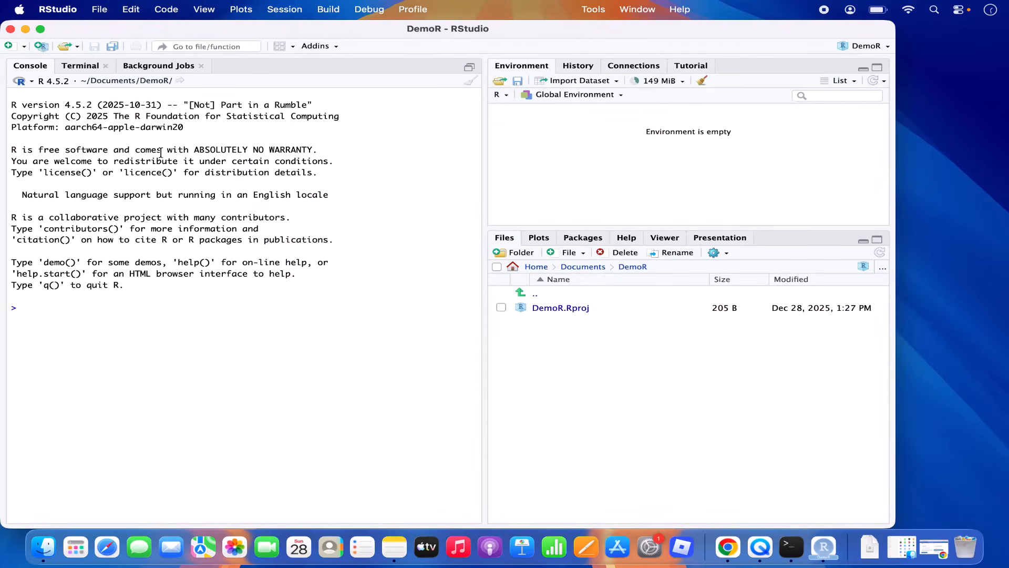
Step: Create a new R script and save it as test.R in the DemoR folder
left_click(99, 11)
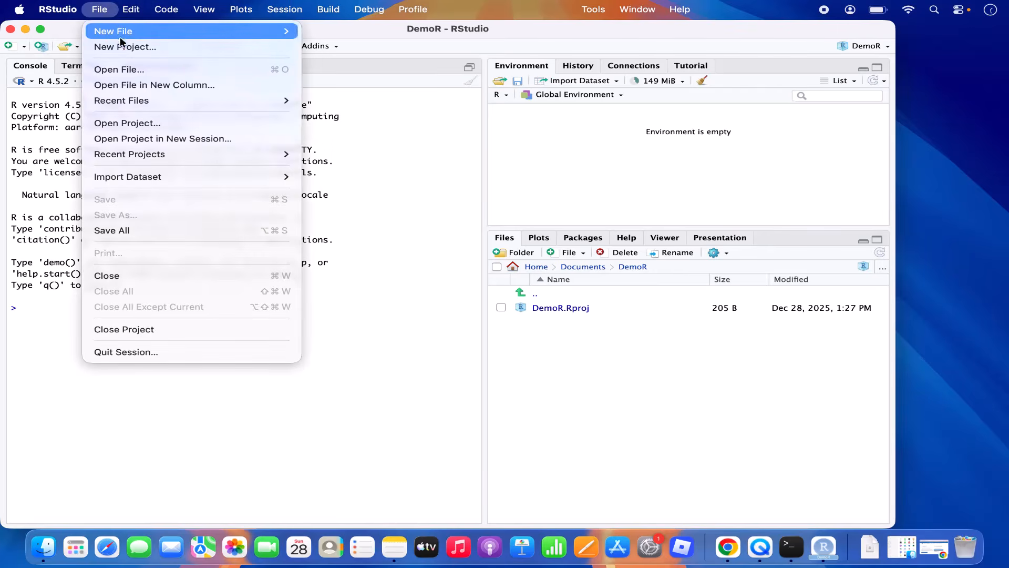
mouse_move(137, 32)
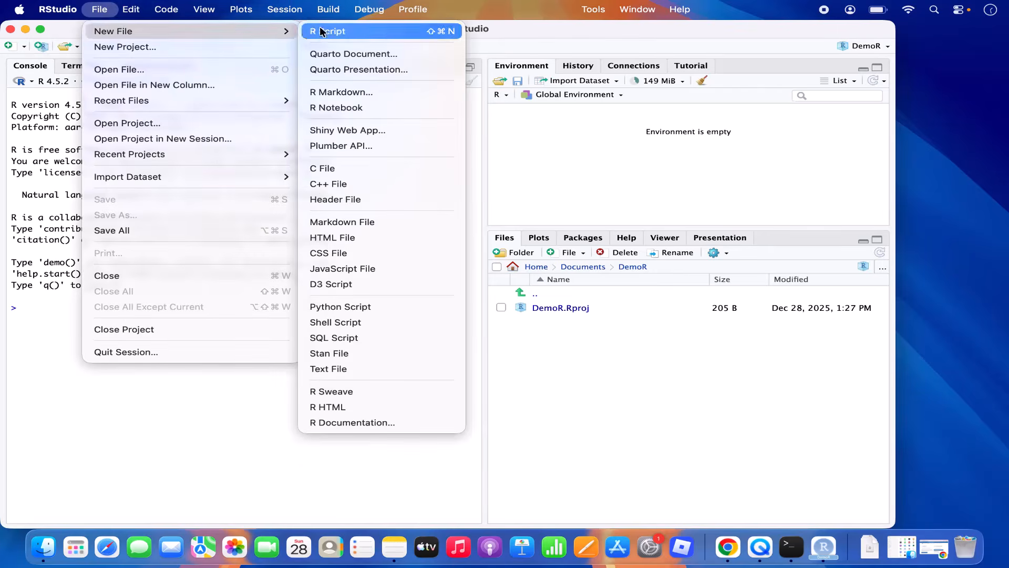
left_click(321, 32)
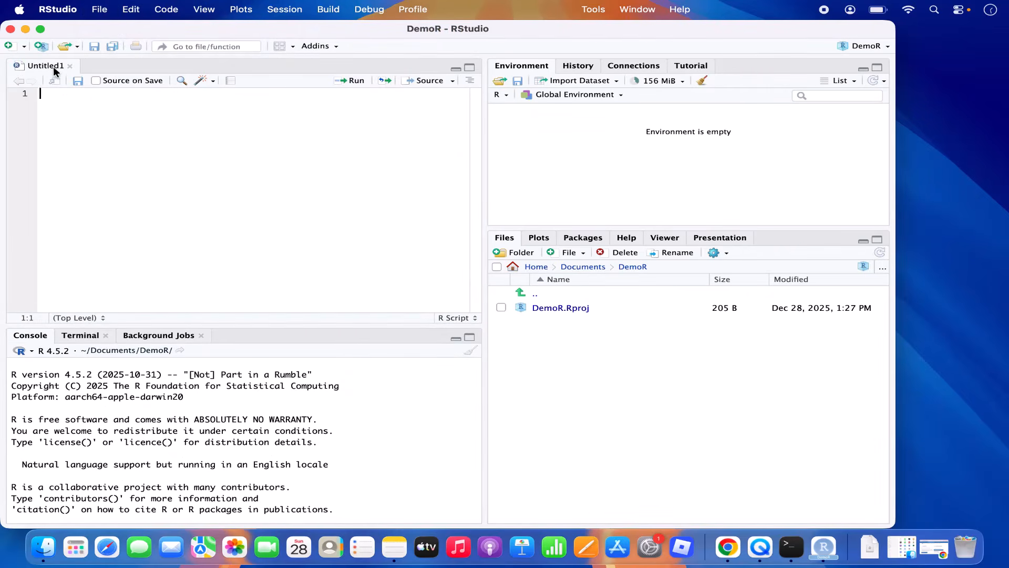
left_click(78, 82)
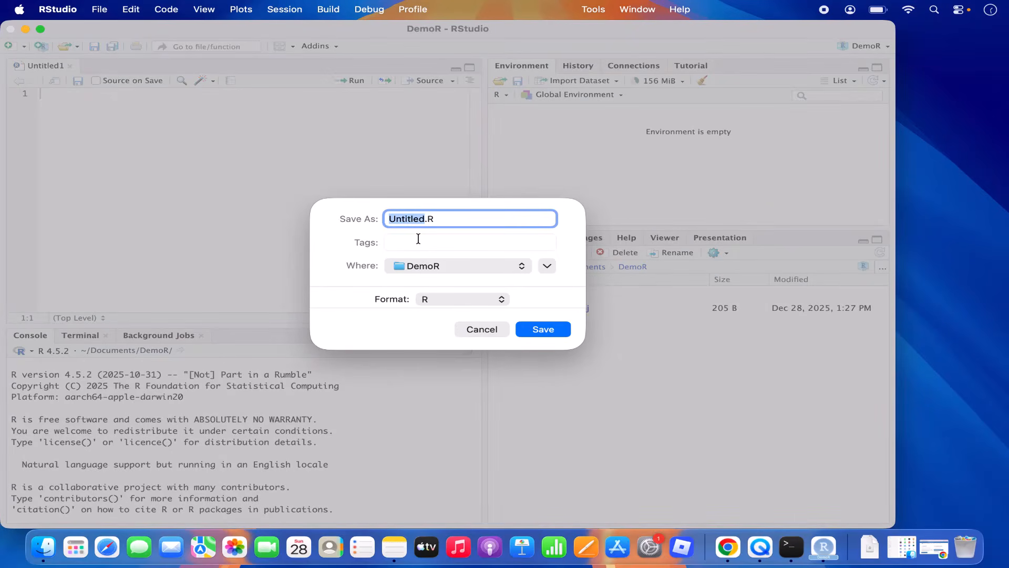
type("test")
left_click(533, 331)
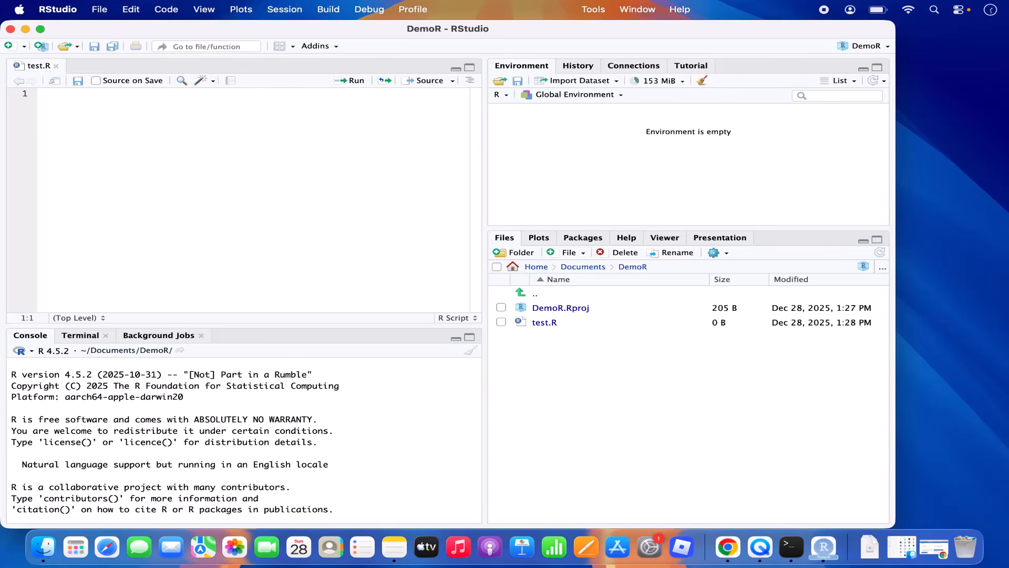
Step: Write print("Hello World") in test.R, save it, and run it to output [1] "Hello World"
type("print(")
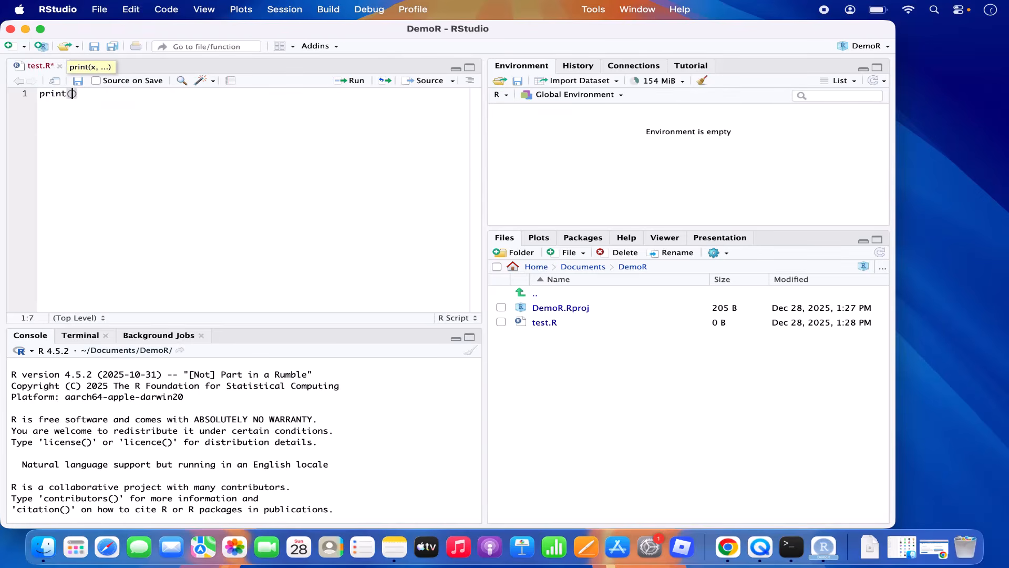
type("\"Hello World")
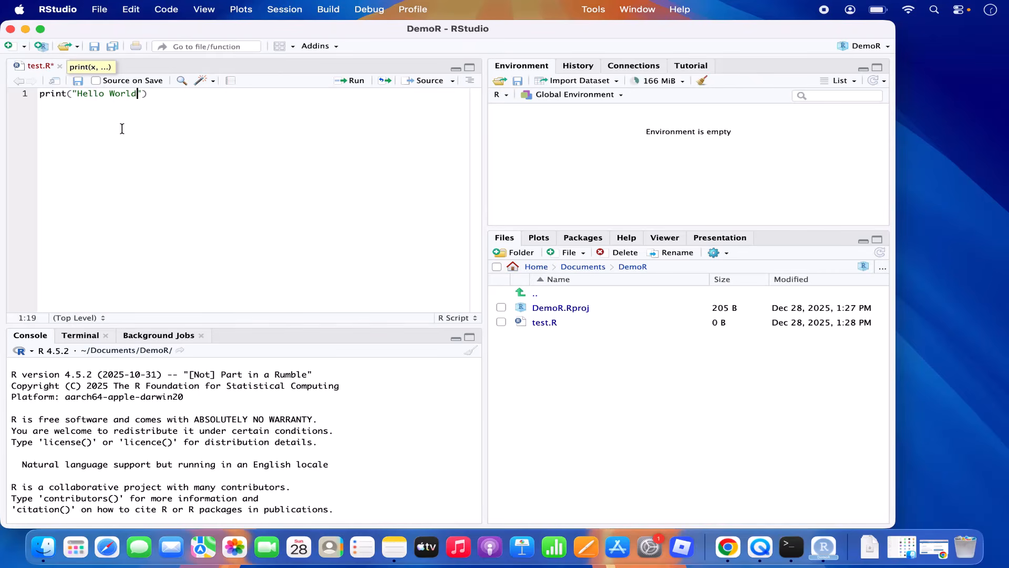
left_click(77, 82)
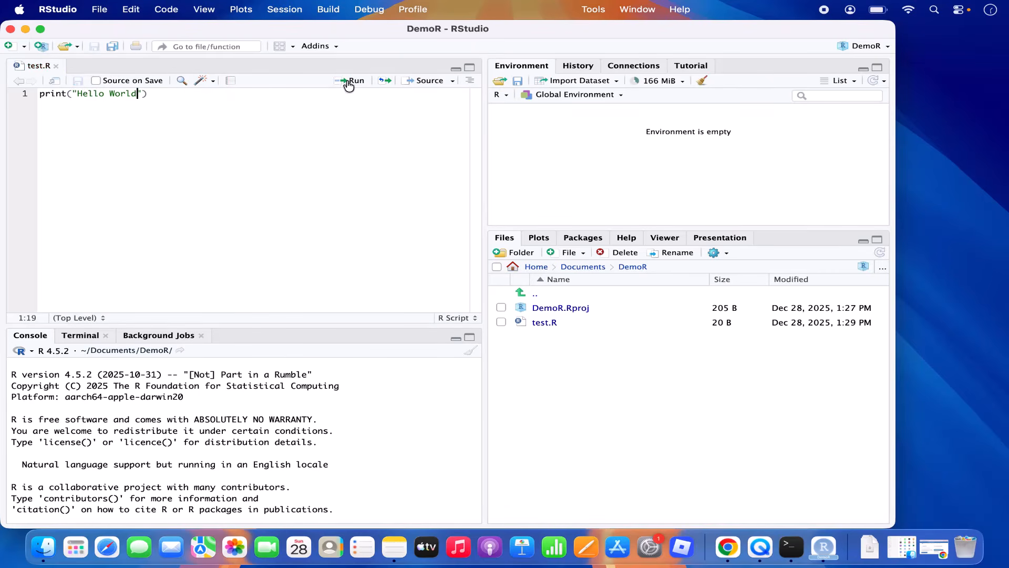
left_click(224, 98)
key("super+a")
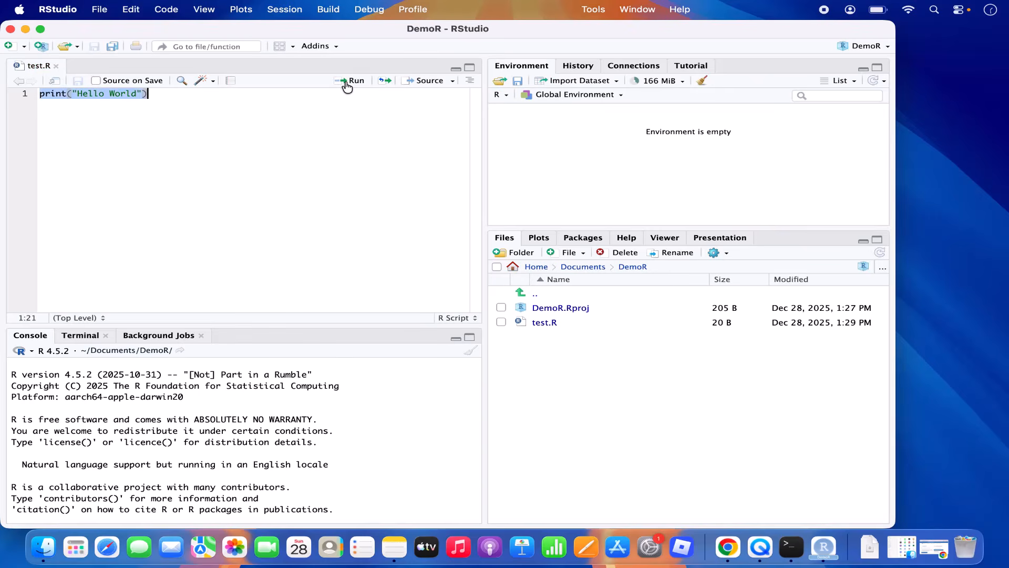
left_click(350, 80)
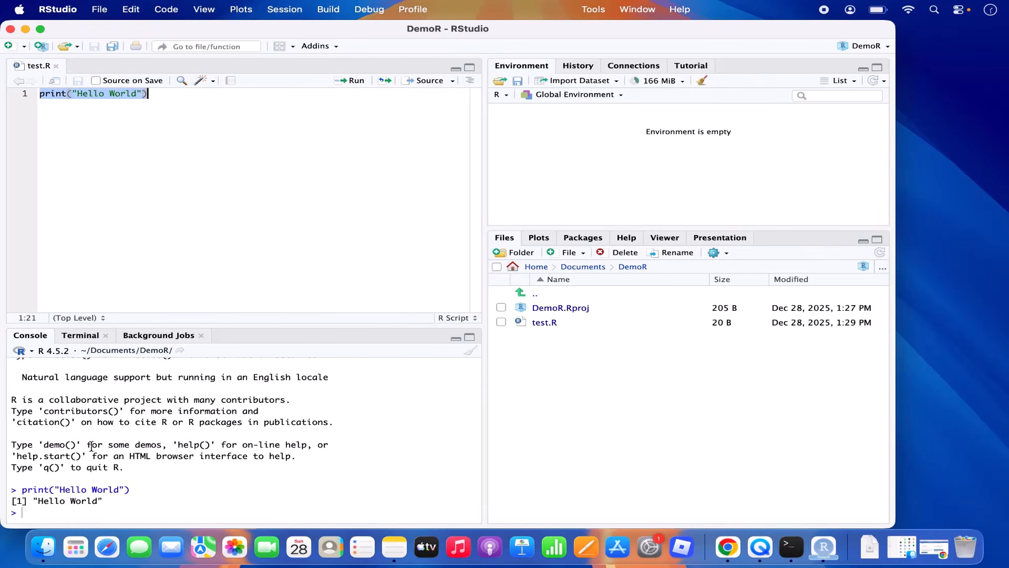
double_click(61, 500)
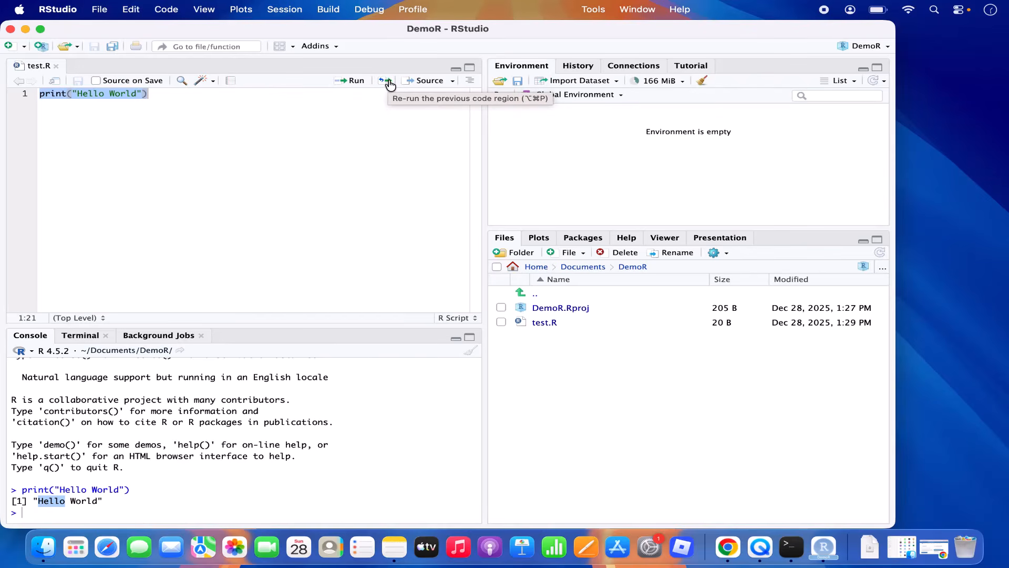
Step: Browse the History, Connections, Tutorial, Plots, Packages and Files tabs, then minimise RStudio
left_click(154, 157)
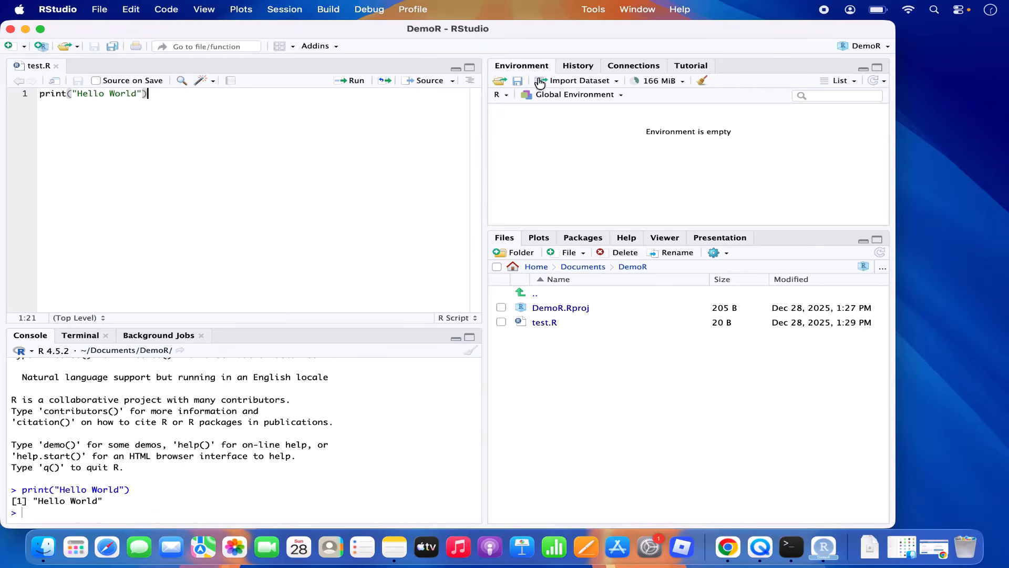
left_click(578, 69)
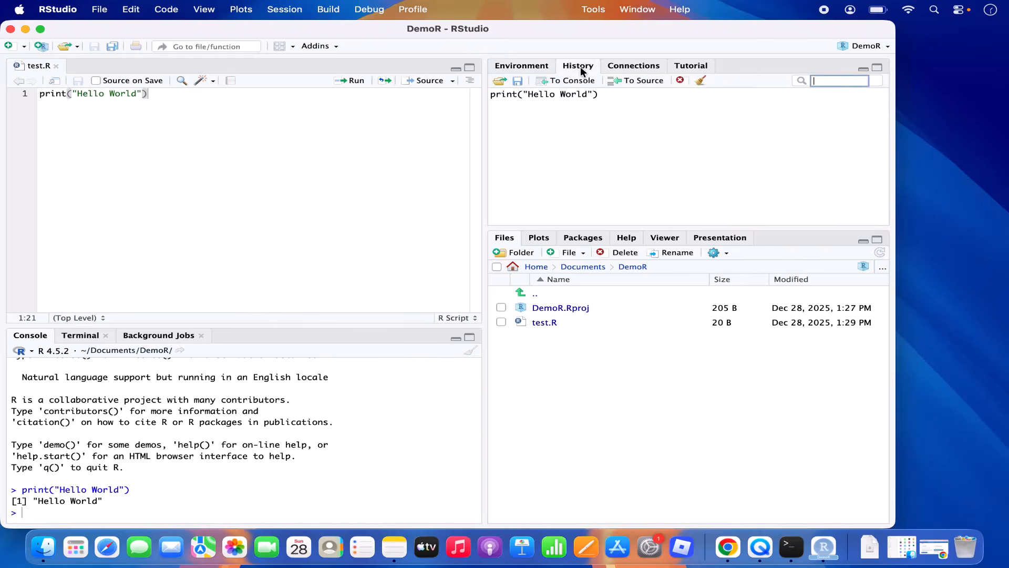
left_click(639, 67)
left_click(698, 70)
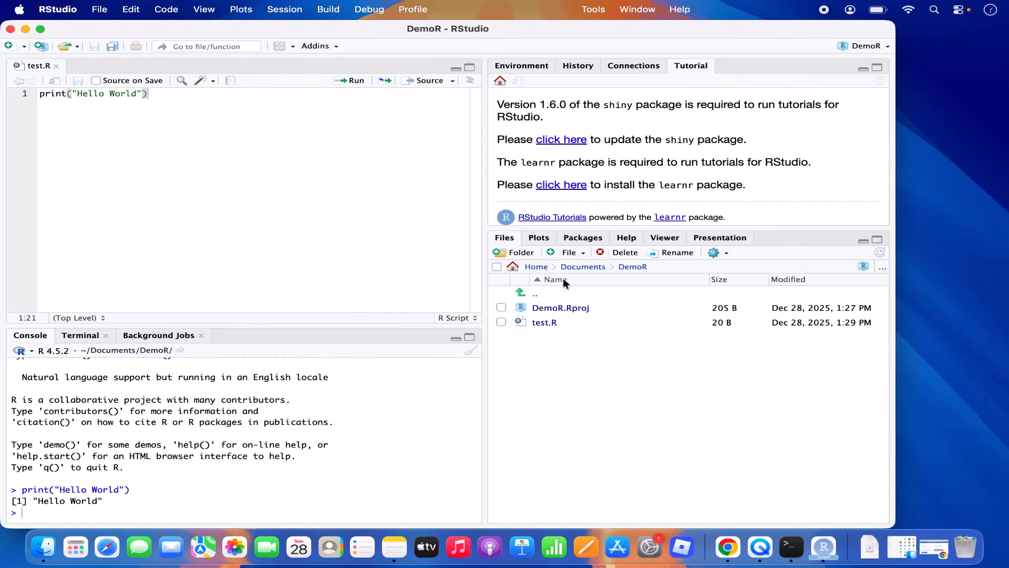
left_click(541, 242)
left_click(581, 239)
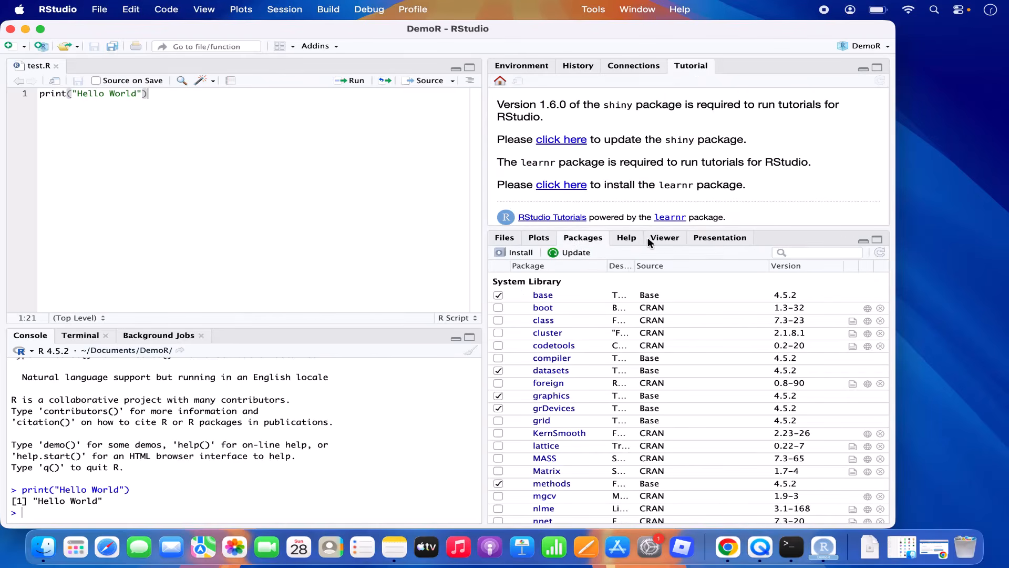
left_click(503, 242)
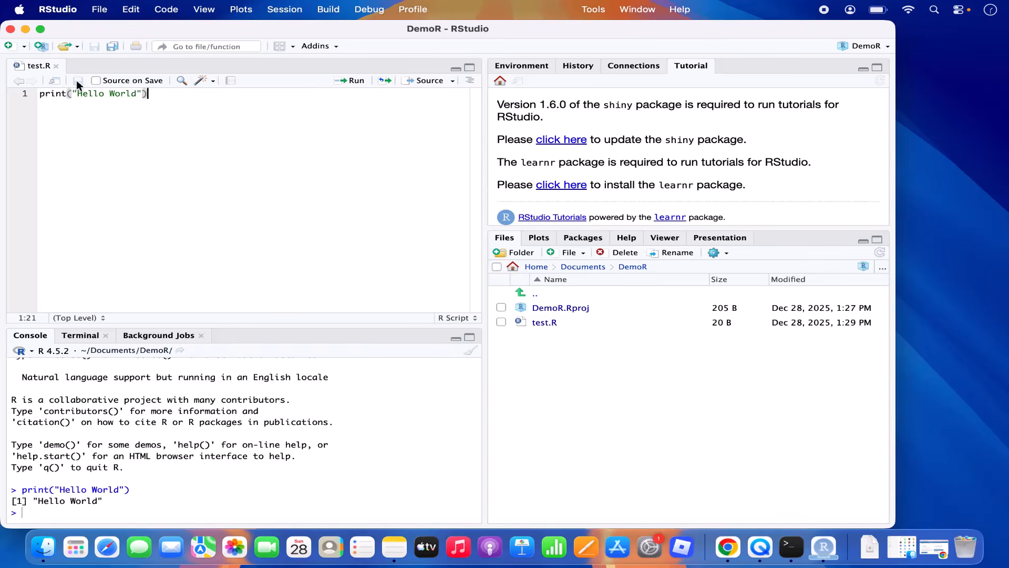
left_click(25, 30)
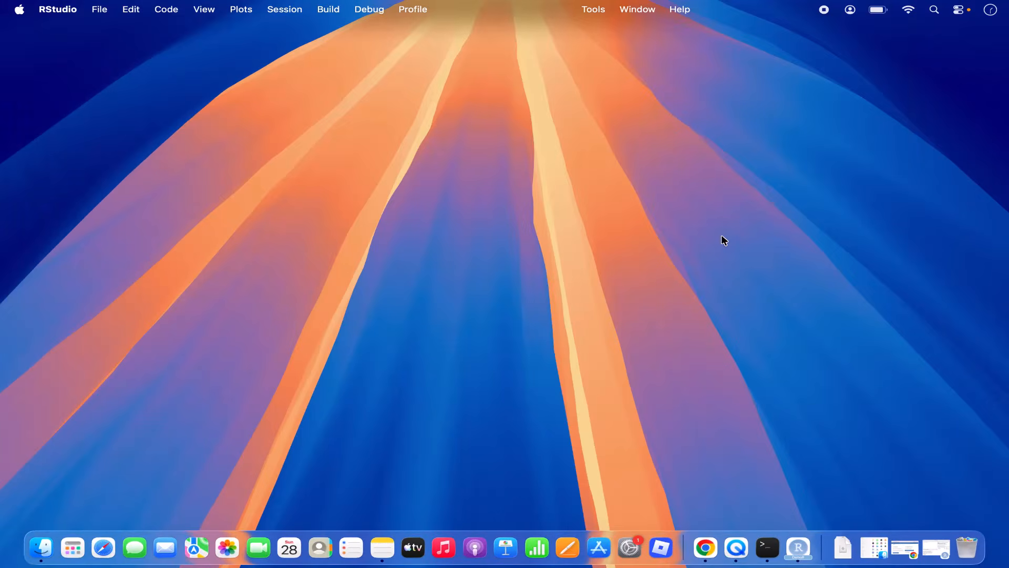